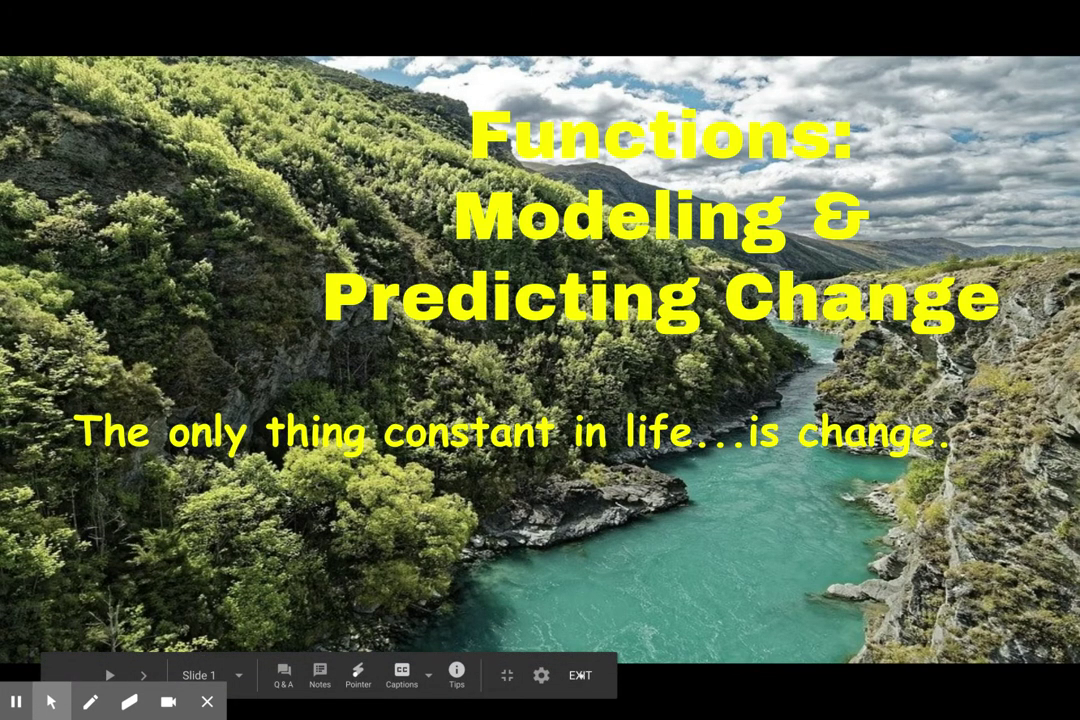
Exit the slideshow to return to the slide editor.
left_click(579, 677)
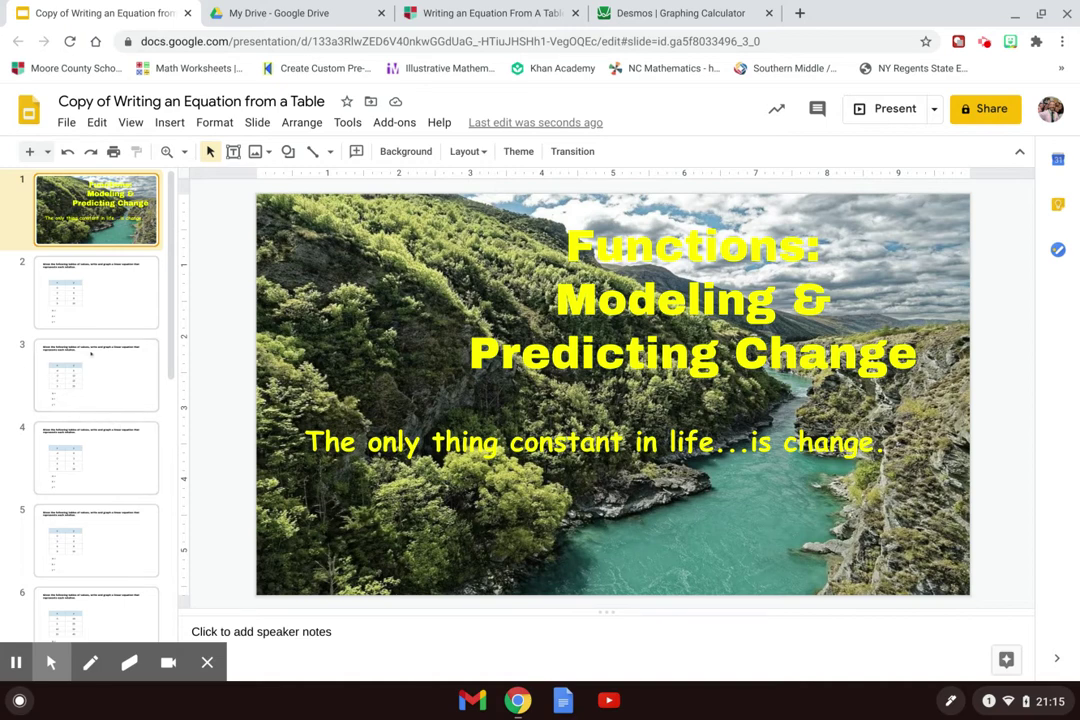
Open slide 2's x/y table, then switch to the Y-intercept notes PDF in Google Drive.
left_click(96, 292)
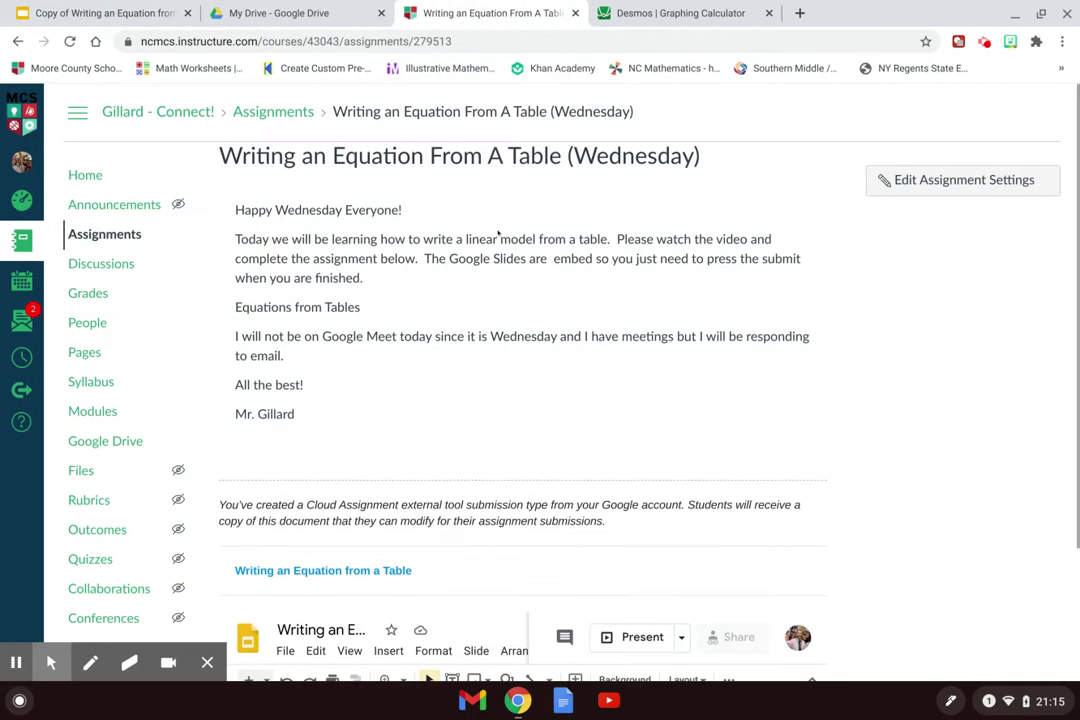
scroll(498, 232, "down", 3)
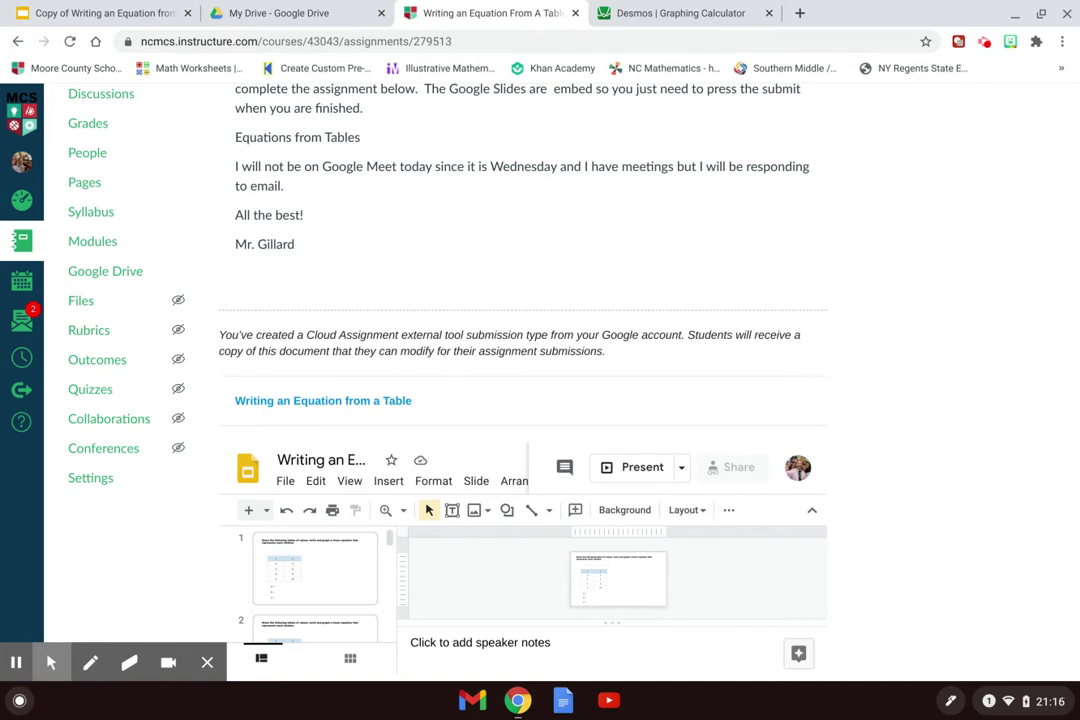
left_click(262, 14)
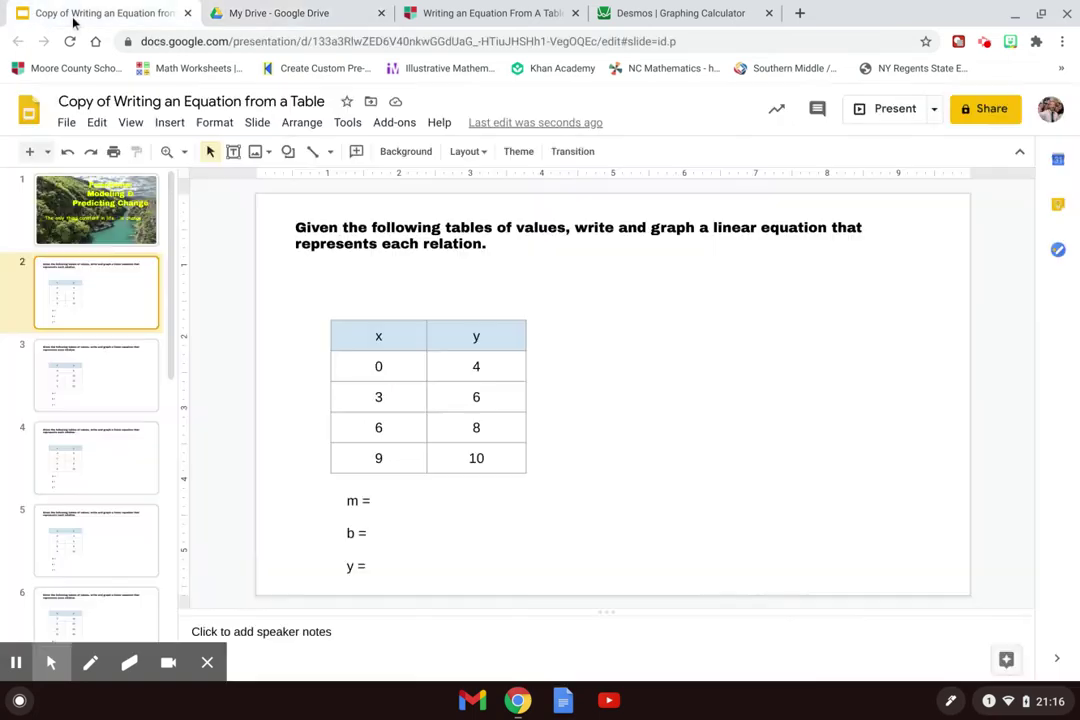
Return to the Slides deck showing slide 2's x/y table.
left_click(70, 18)
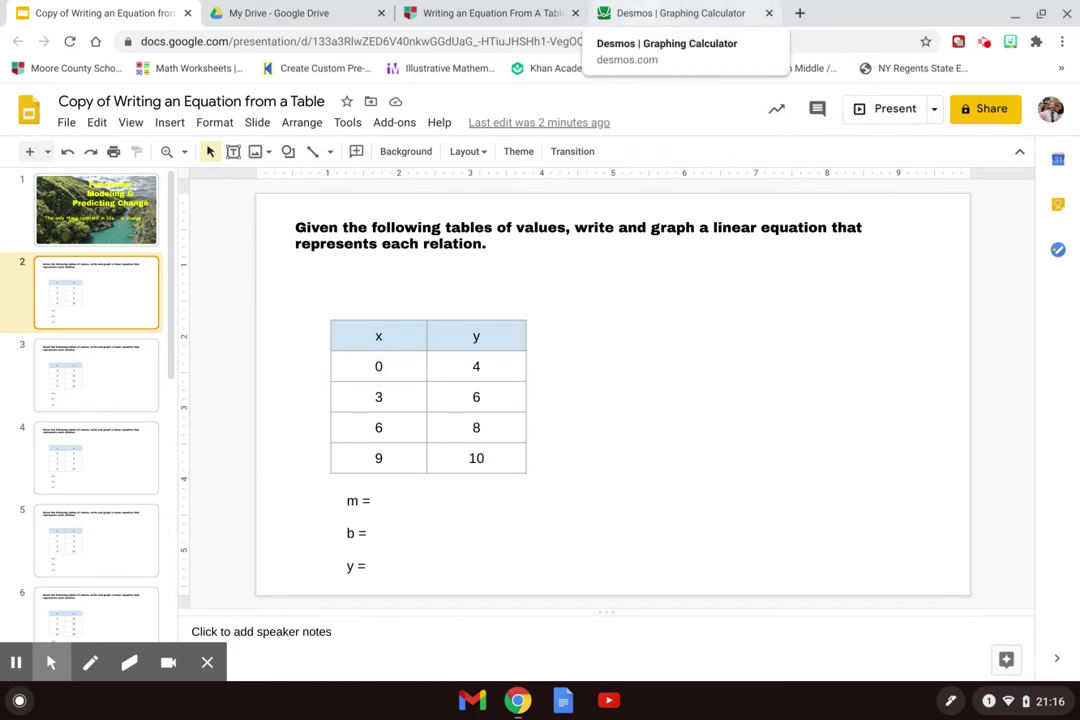
Glance at the Desmos calculator, then go back to the Y-intercept notes PDF.
left_click(640, 13)
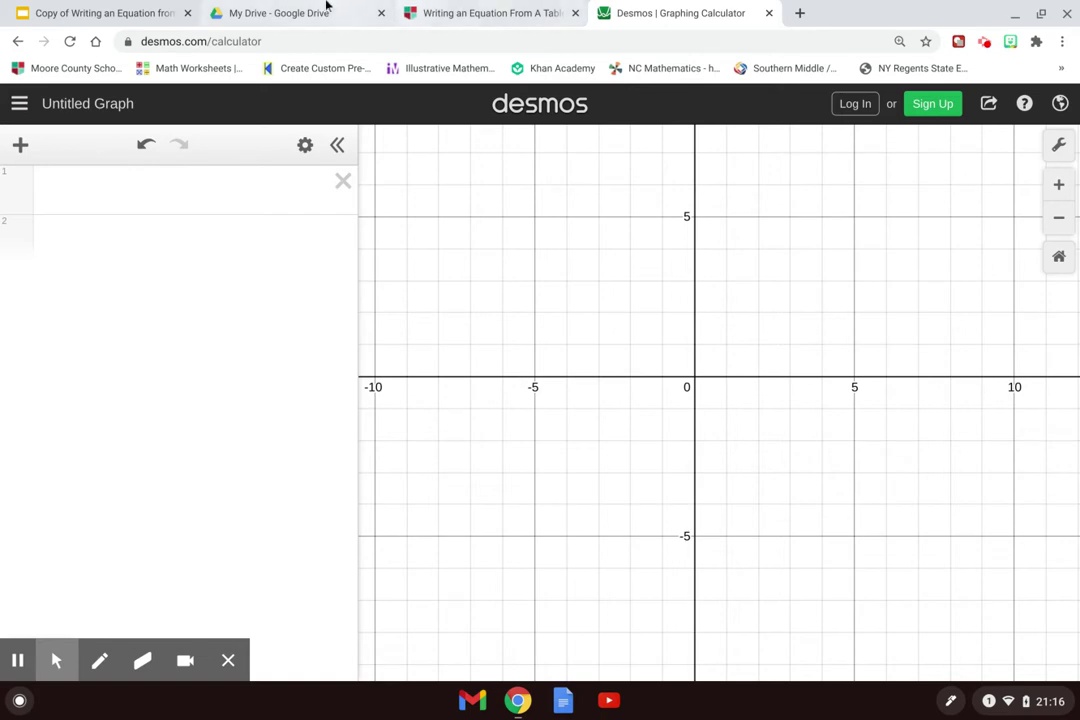
left_click(306, 13)
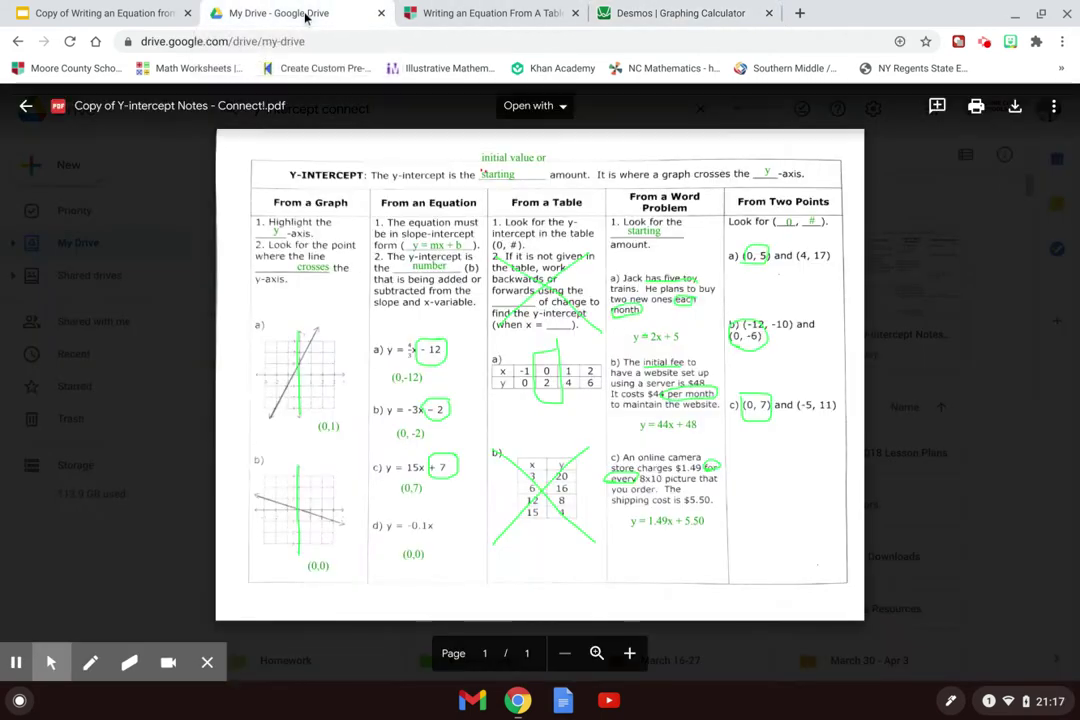
Return to the Slides deck on slide 2, with m, b and y still blank.
left_click(122, 14)
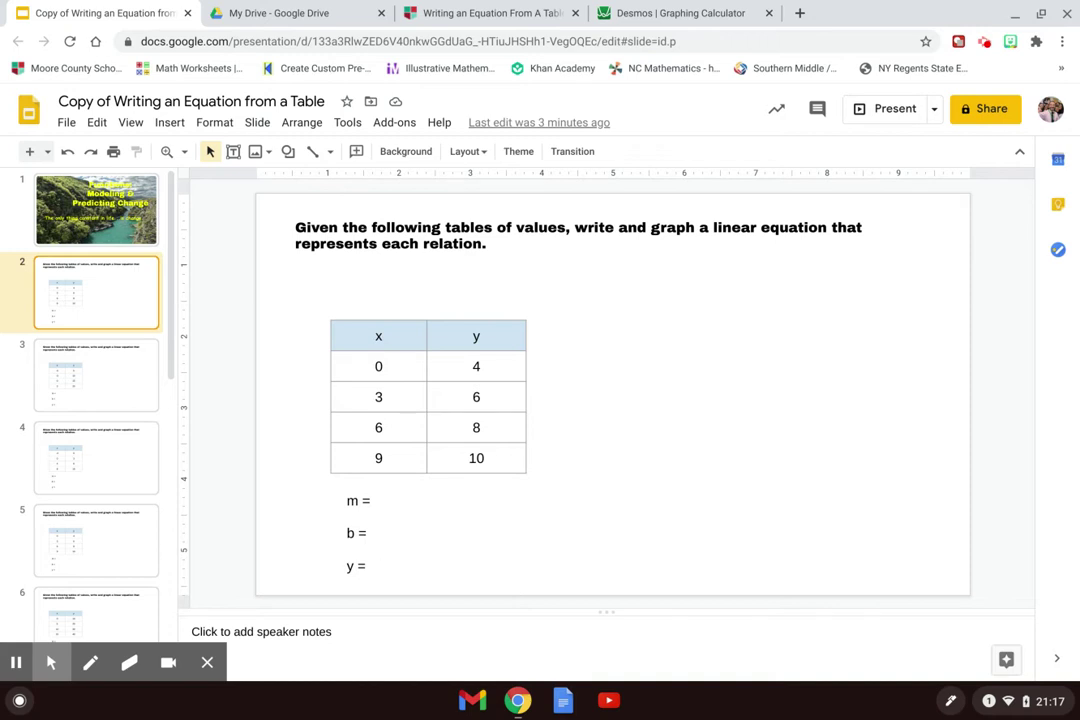
In Chrome Canvas, draw a T-chart with columns labelled x and y.
left_click(19, 700)
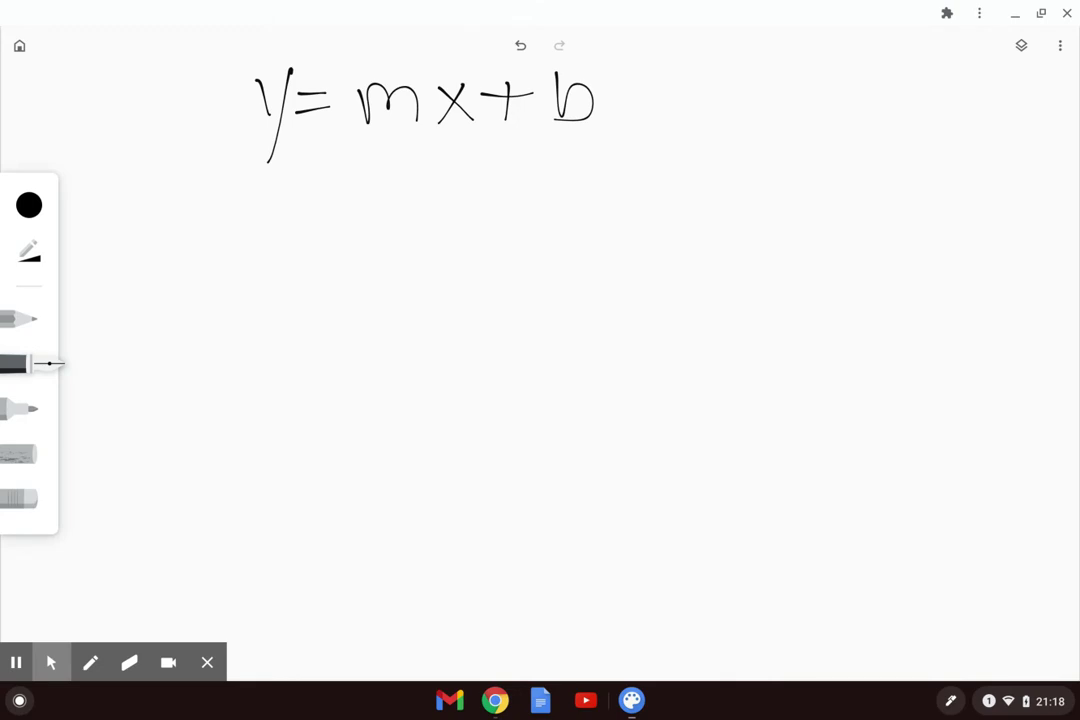
left_click_drag(399, 198, 405, 577)
left_click_drag(271, 252, 485, 263)
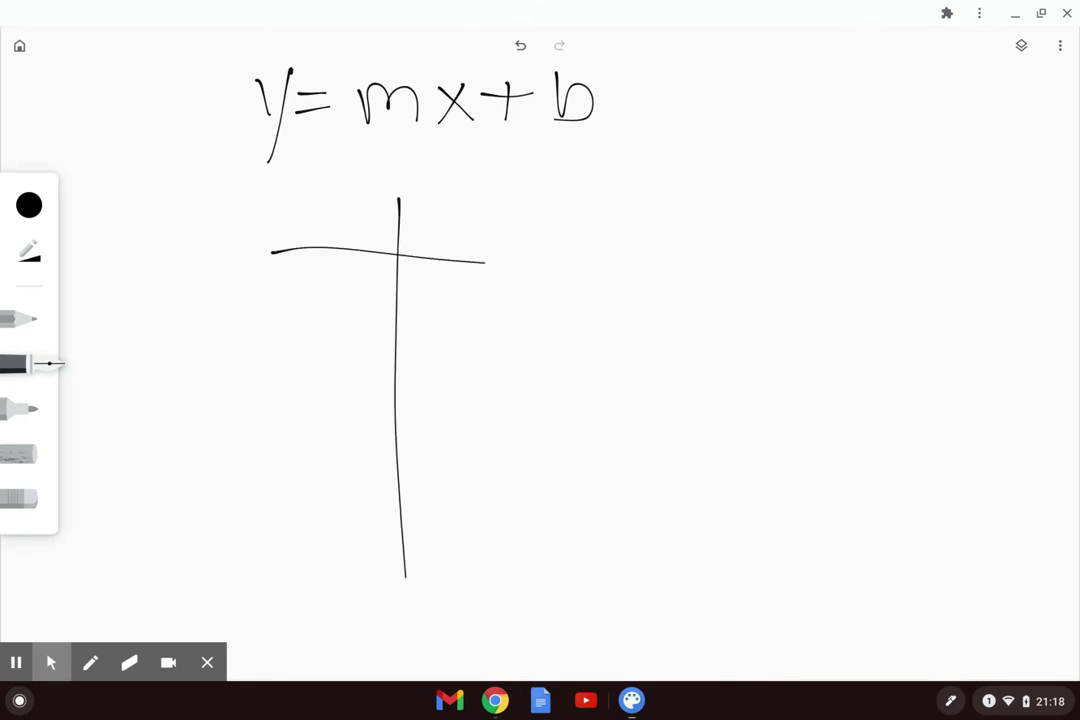
mouse_move(366, 199)
left_mouse_down()
mouse_move(341, 241)
mouse_move(371, 238)
left_mouse_up()
left_click_drag(429, 205, 438, 226)
left_click_drag(456, 203, 436, 252)
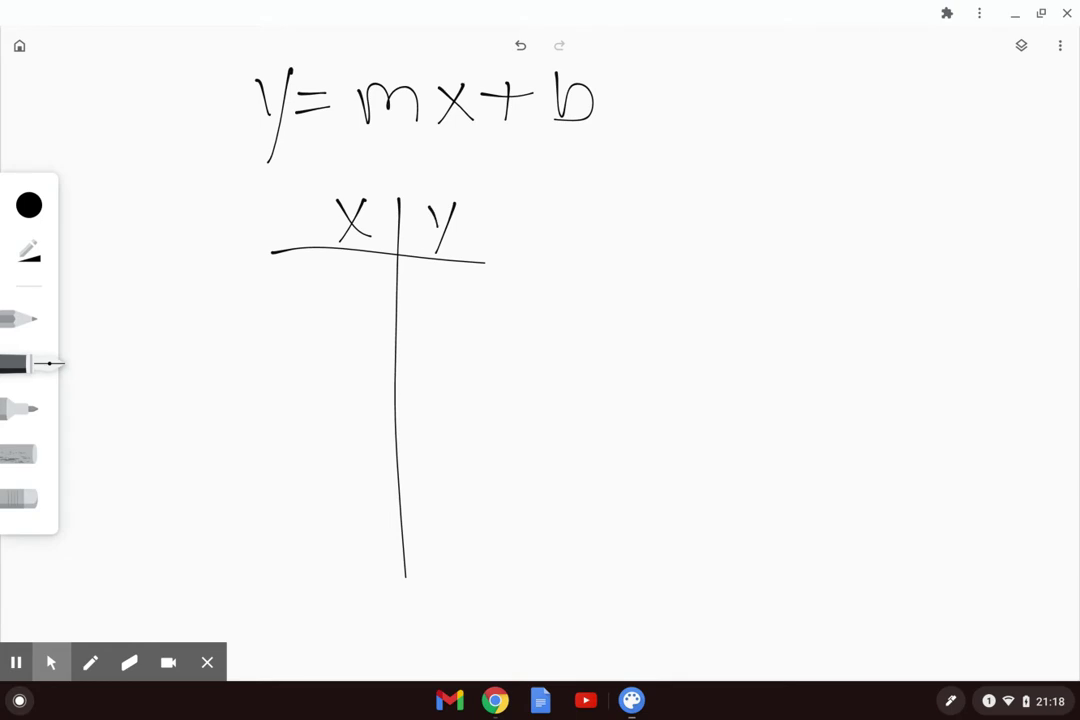
Write the table rows 0/4, 3/6, 6/8 and 9/10 into the T-chart.
left_click_drag(344, 278, 341, 280)
left_click_drag(425, 279, 442, 301)
left_click_drag(437, 284, 437, 332)
mouse_move(310, 350)
left_mouse_down()
mouse_move(330, 354)
mouse_move(305, 408)
left_mouse_up()
left_click_drag(437, 338, 422, 385)
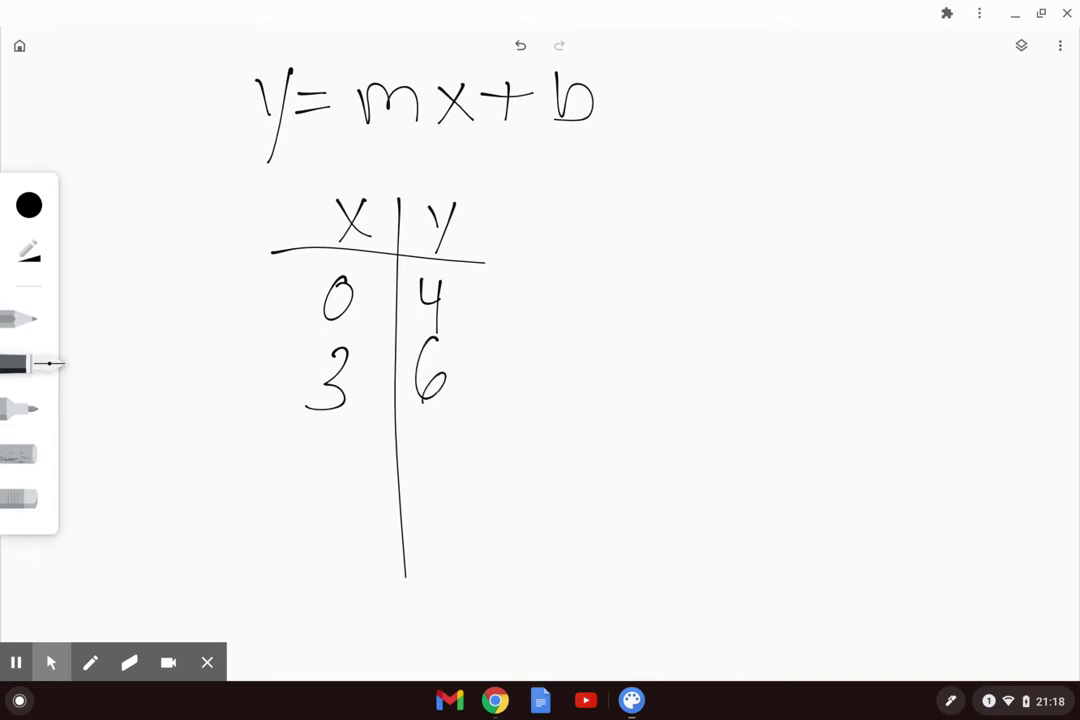
mouse_move(330, 428)
left_mouse_down()
mouse_move(311, 478)
mouse_move(326, 470)
left_mouse_up()
left_click_drag(440, 424, 437, 428)
left_click_drag(357, 530, 353, 580)
left_click_drag(433, 507, 428, 570)
mouse_move(462, 510)
left_mouse_down()
mouse_move(450, 514)
mouse_move(462, 510)
left_mouse_up()
Write the slope formula Δy/Δx = beside the chart.
mouse_move(613, 179)
left_mouse_down()
mouse_move(605, 222)
mouse_move(614, 180)
mouse_move(652, 218)
mouse_move(651, 196)
left_mouse_up()
left_click_drag(594, 239, 682, 215)
left_click_drag(627, 270, 700, 252)
left_click_drag(684, 236, 670, 252)
mouse_move(691, 194)
left_mouse_down()
mouse_move(711, 190)
mouse_move(713, 203)
left_mouse_up()
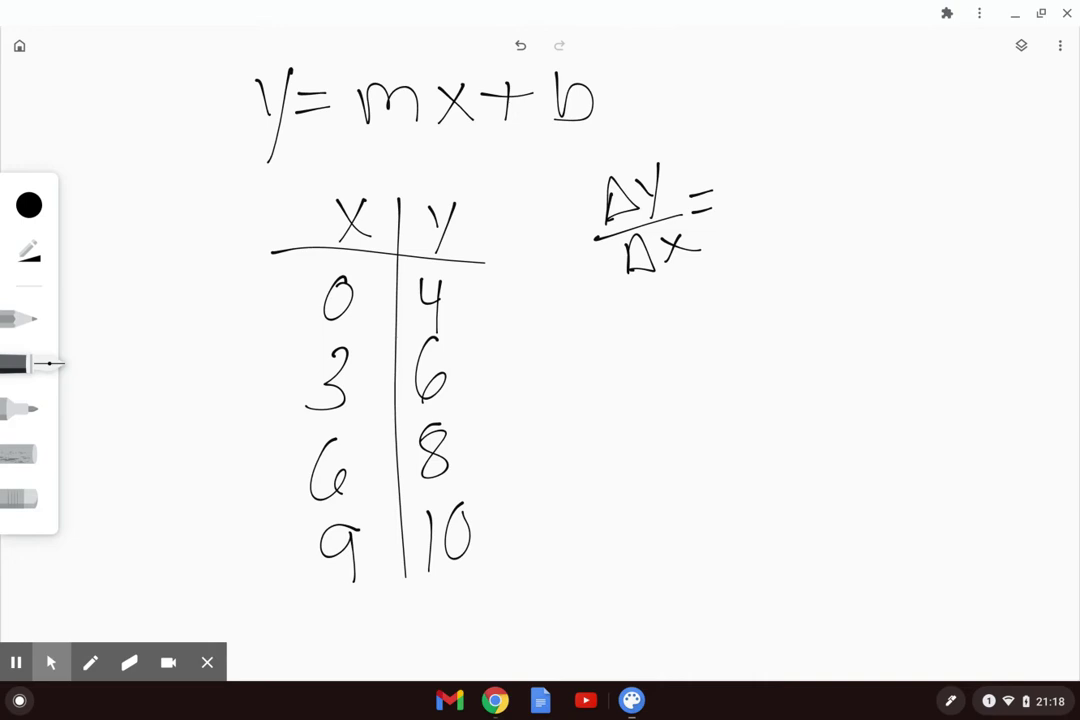
Mark the y column rising by +2 and write 2 as the slope numerator.
mouse_move(452, 293)
left_mouse_down()
mouse_move(456, 366)
mouse_move(468, 374)
left_mouse_up()
mouse_move(468, 354)
left_mouse_down()
mouse_move(452, 372)
mouse_move(455, 437)
mouse_move(470, 440)
mouse_move(485, 514)
left_mouse_up()
left_click_drag(498, 502, 481, 514)
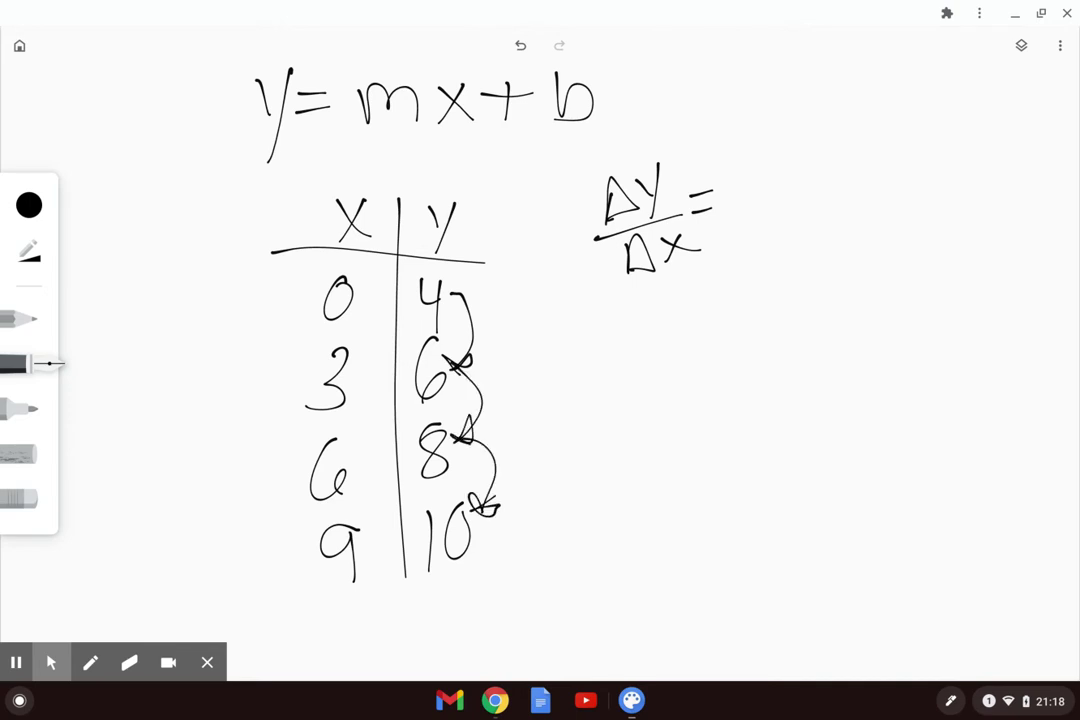
mouse_move(503, 340)
left_mouse_down()
mouse_move(505, 383)
mouse_move(526, 362)
mouse_move(574, 367)
left_mouse_up()
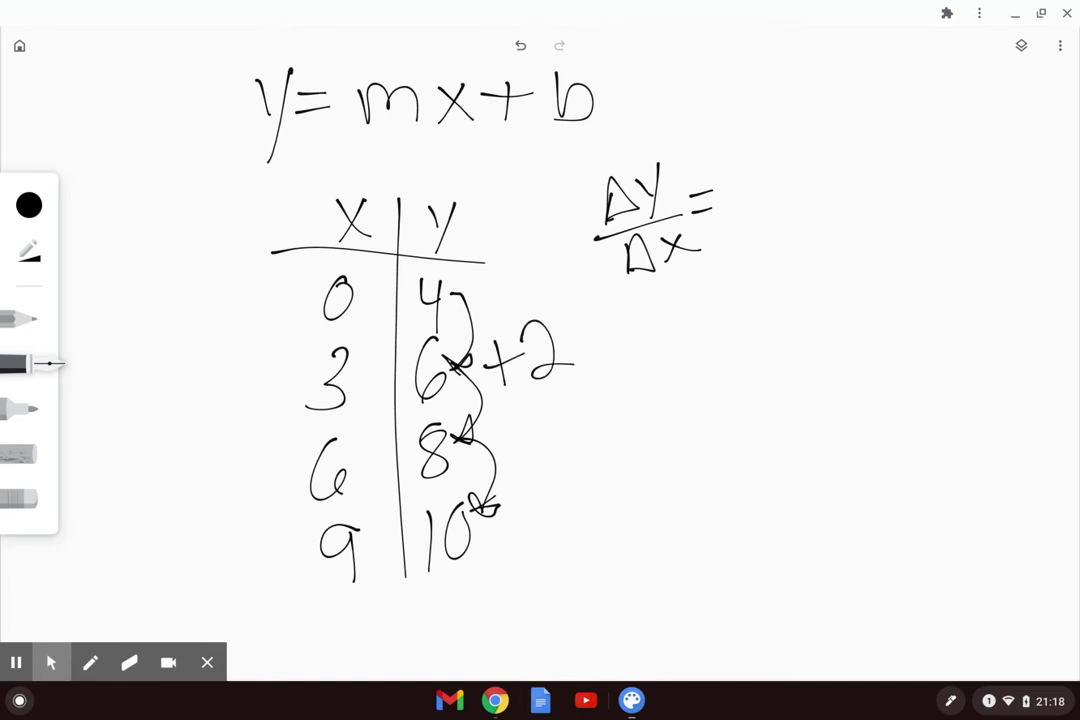
left_click_drag(760, 130, 805, 154)
left_click_drag(755, 193, 836, 158)
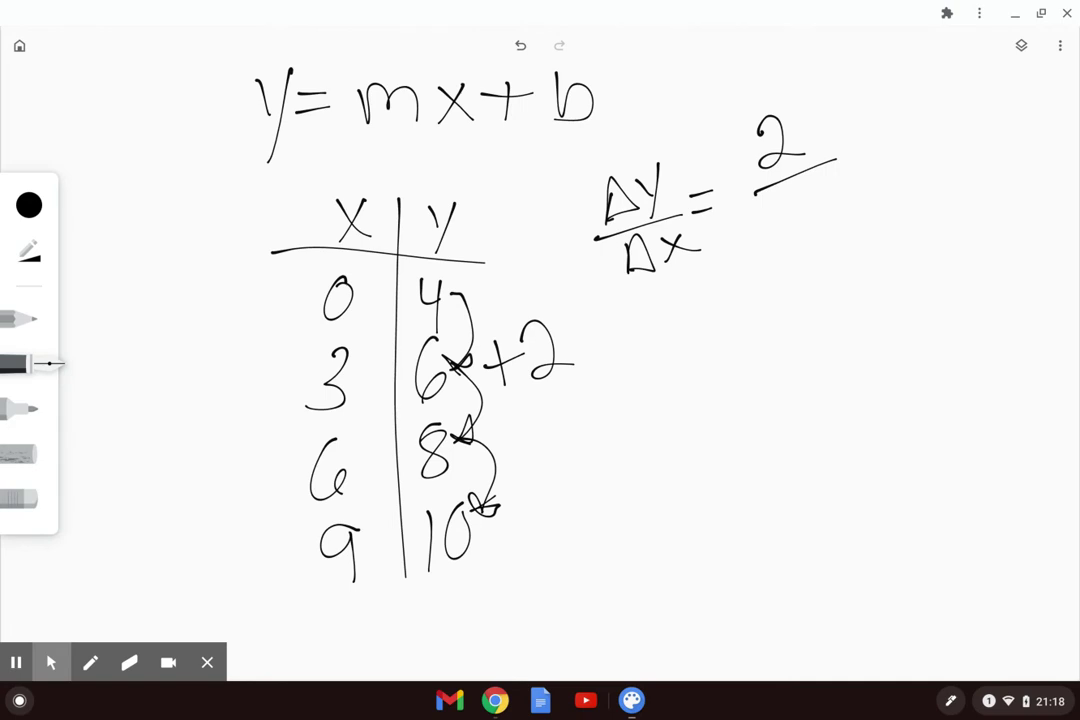
Mark the x column rising by +3 and write 3 as the denominator.
mouse_move(318, 283)
left_mouse_down()
mouse_move(290, 322)
mouse_move(305, 352)
mouse_move(286, 418)
mouse_move(310, 436)
mouse_move(282, 505)
mouse_move(292, 526)
left_mouse_up()
left_click_drag(296, 512, 318, 518)
mouse_move(222, 400)
left_mouse_down()
mouse_move(232, 436)
mouse_move(237, 404)
mouse_move(236, 428)
left_mouse_up()
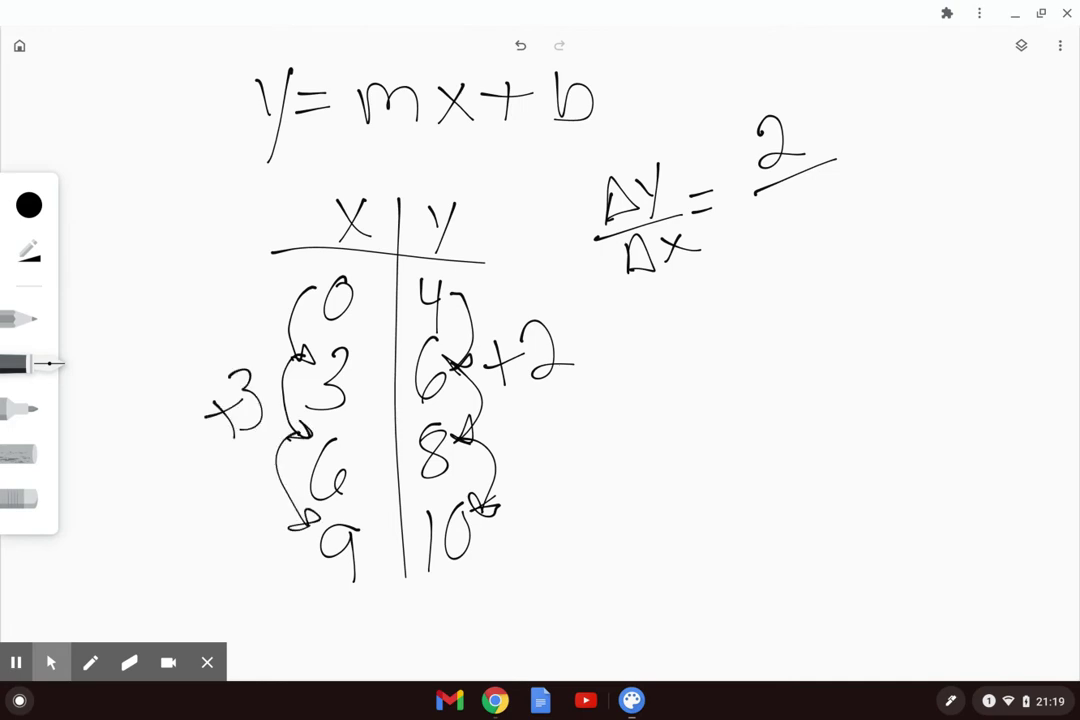
left_click_drag(791, 196, 796, 234)
Fill in m = 2/3 in slide 2's text box.
left_click(495, 700)
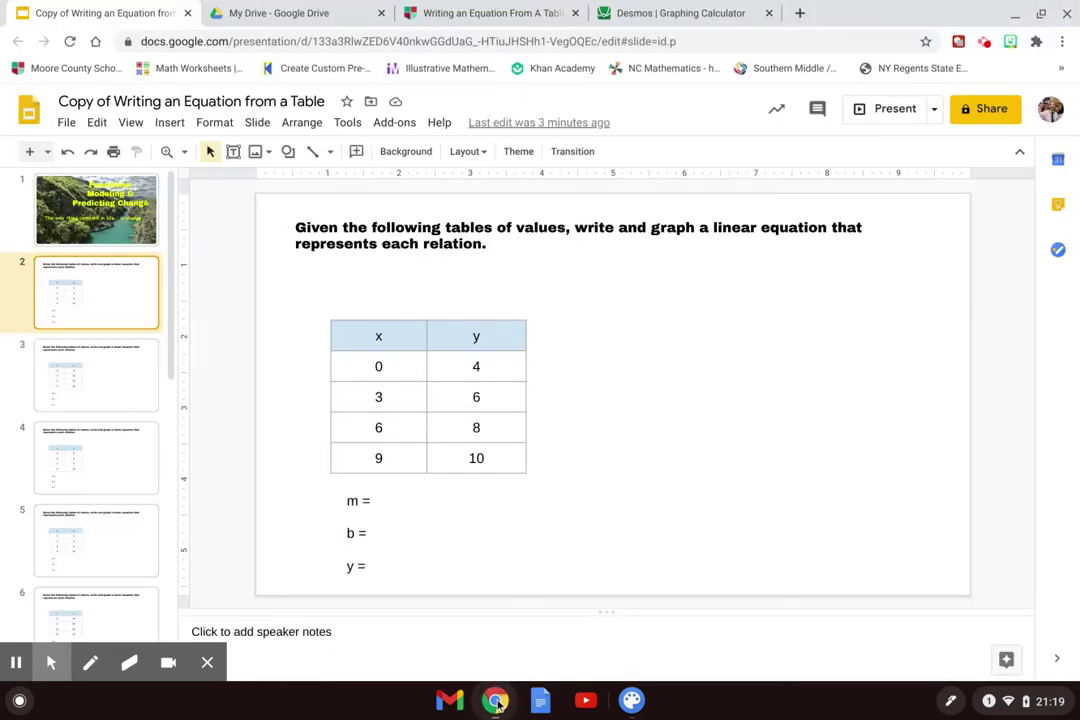
left_click(343, 500)
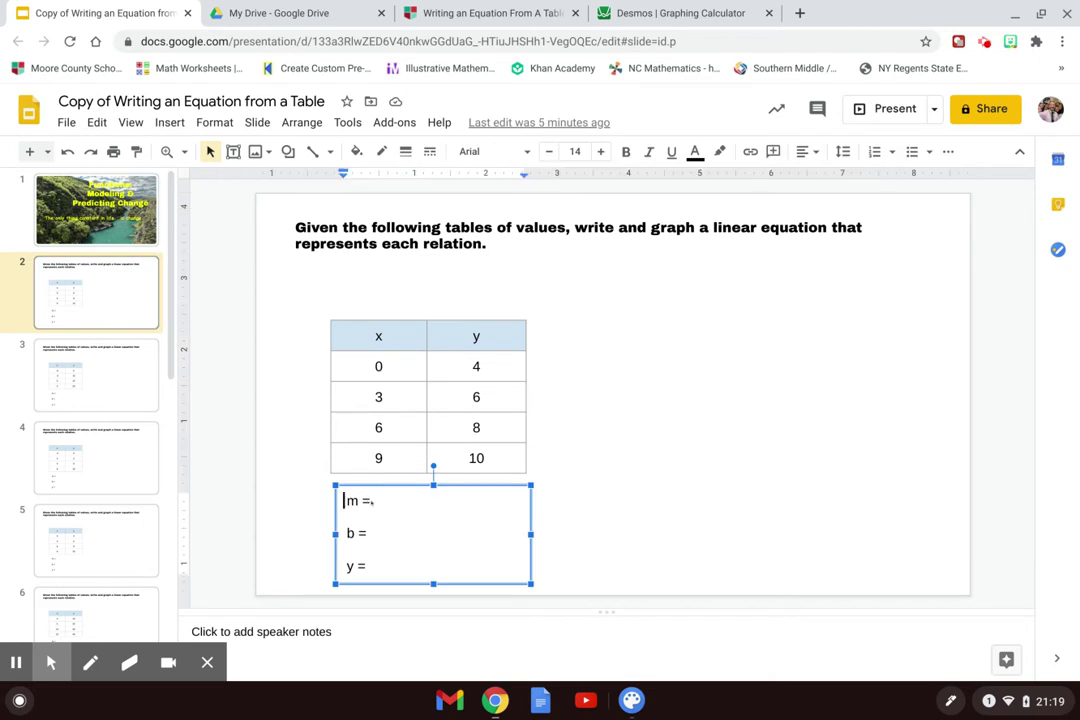
key("Right")
key("Right")
key("Right")
type("2/3")
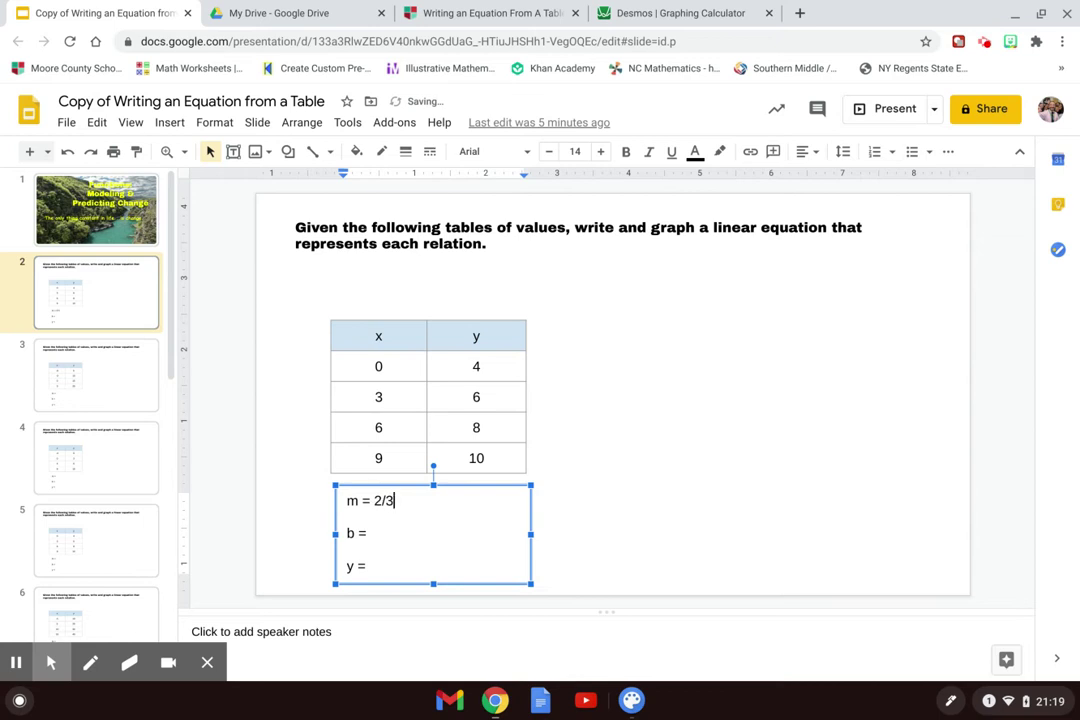
key("Down")
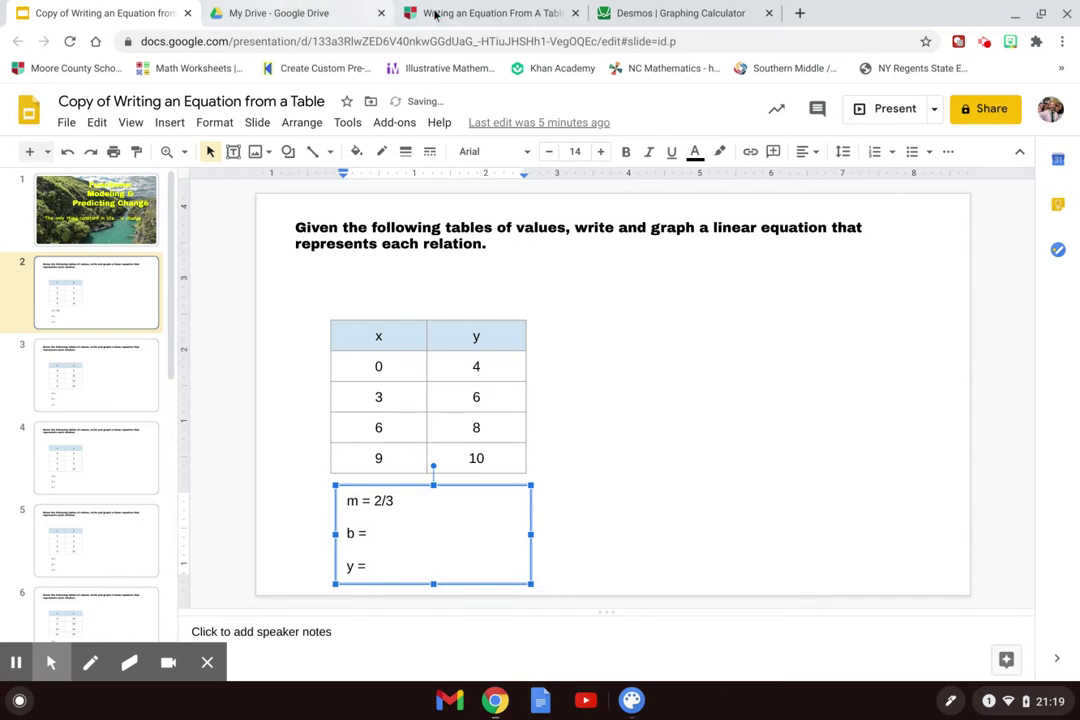
left_click(484, 13)
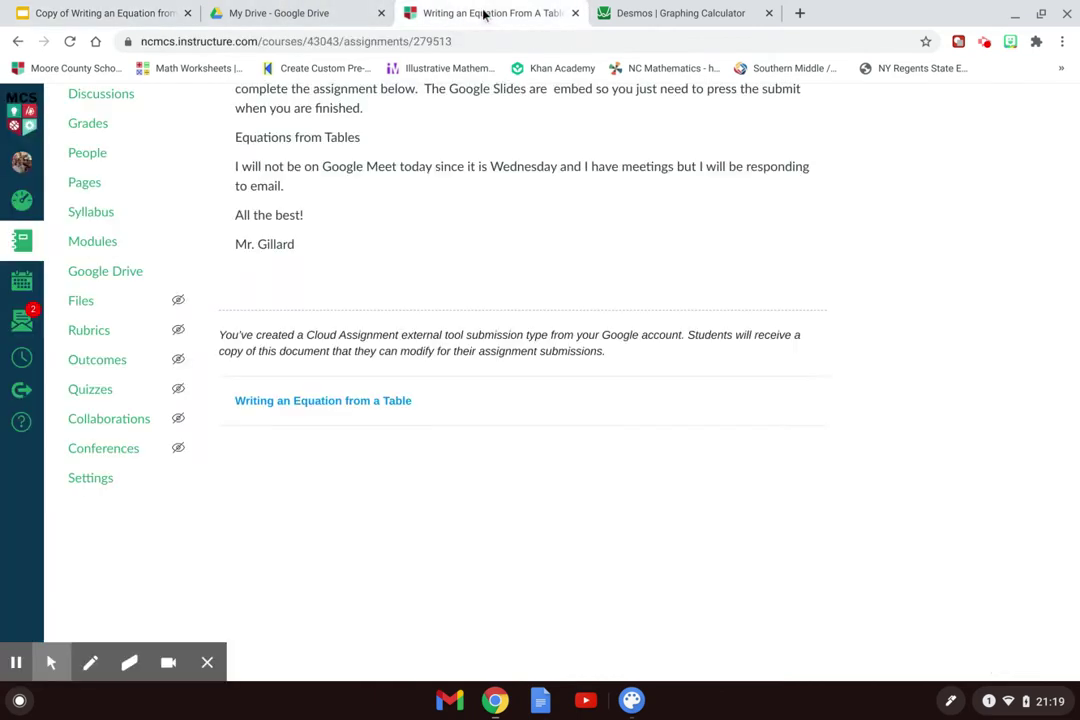
Check the Y-intercept notes PDF, then return to slide 2 in Slides.
left_click(283, 13)
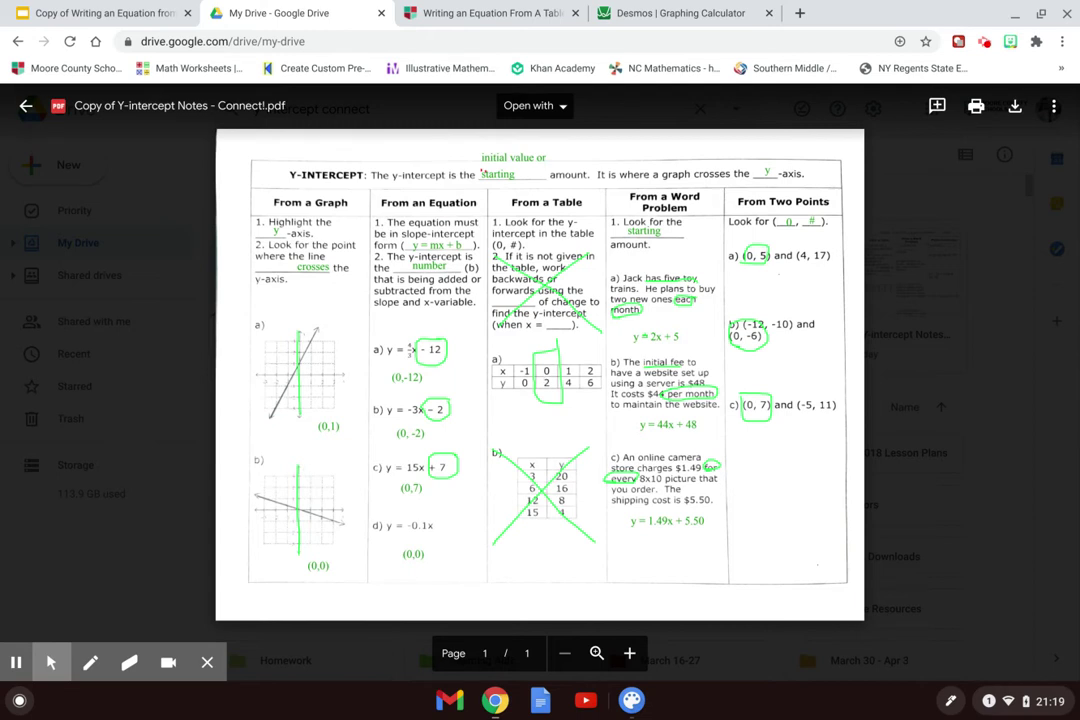
left_click(127, 14)
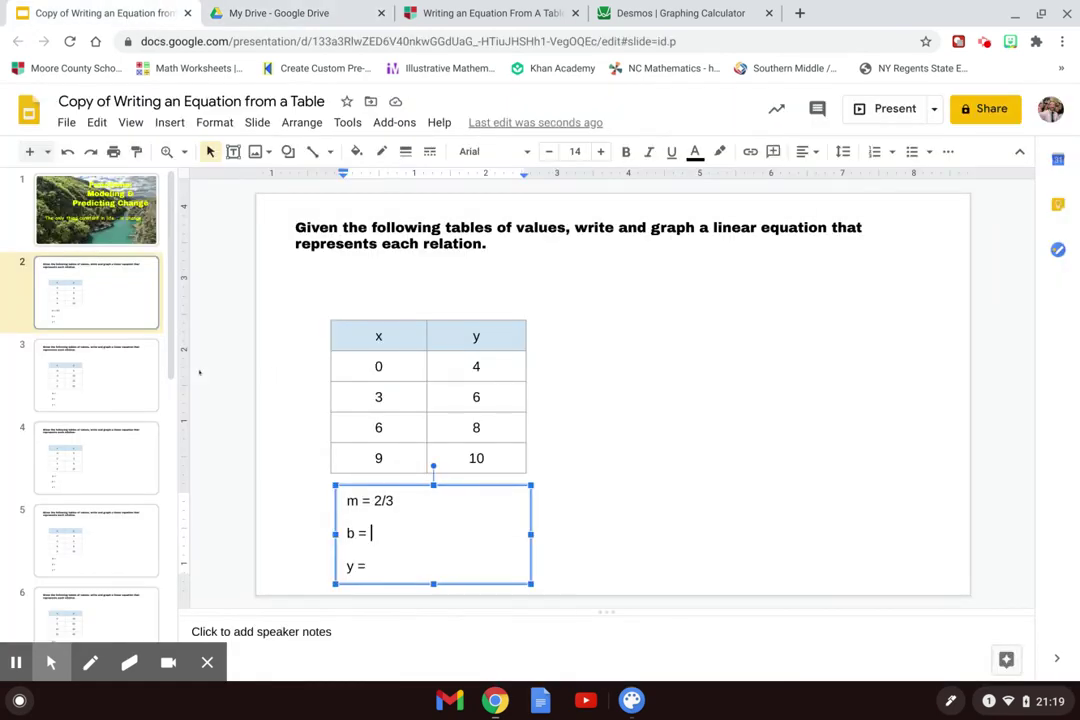
Highlight the table's 0, 4 row in yellow.
left_click(354, 363)
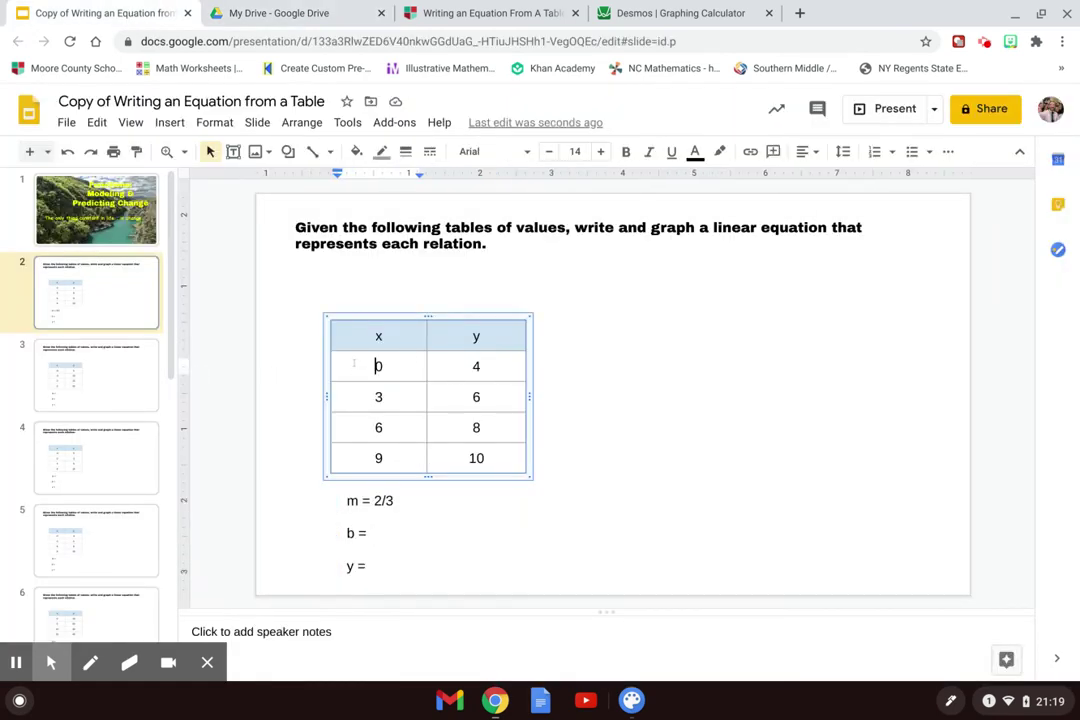
left_click_drag(377, 366, 519, 357)
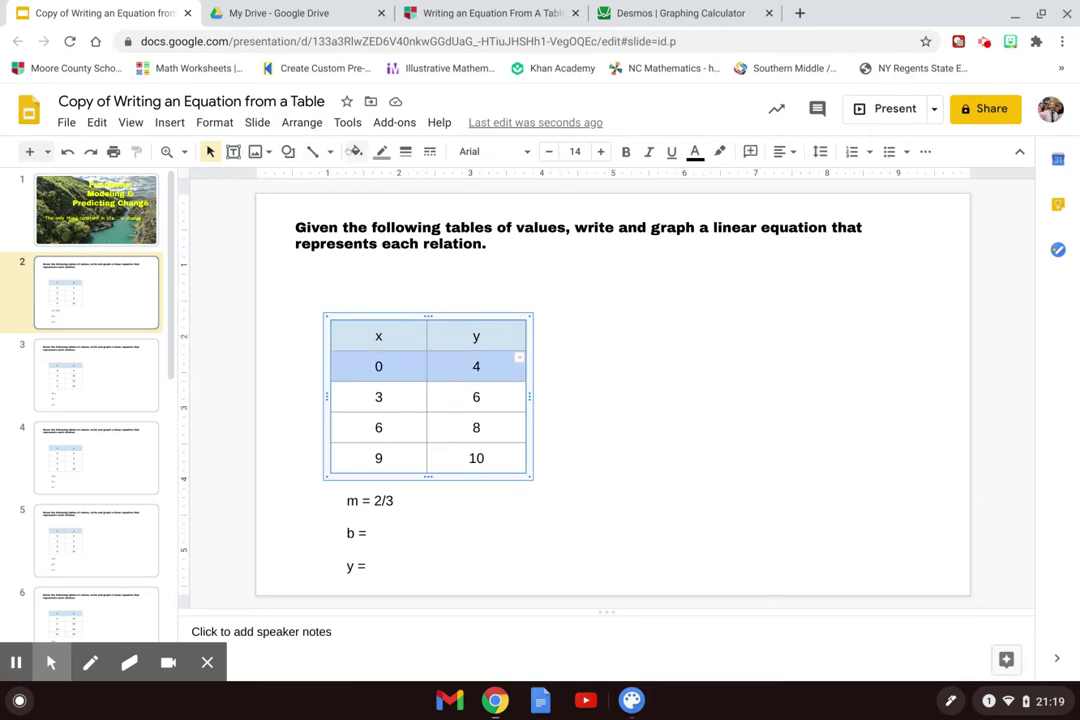
left_click(356, 151)
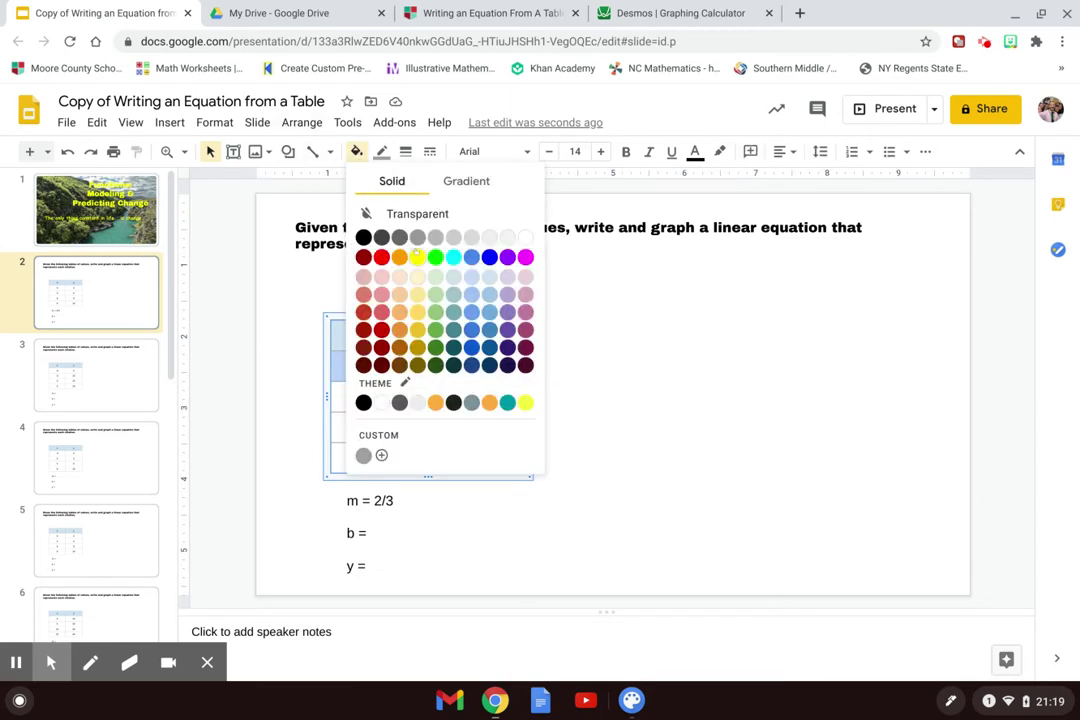
left_click(417, 257)
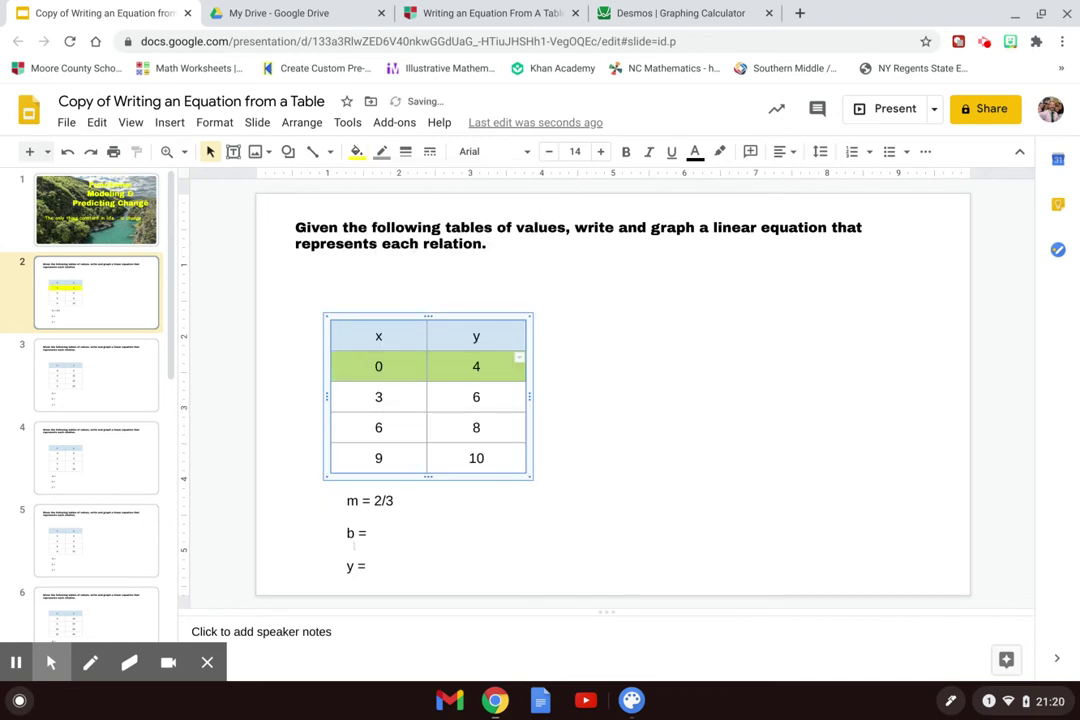
Complete the text as b = 4 and y = 2/3x + 4.
left_click(371, 532)
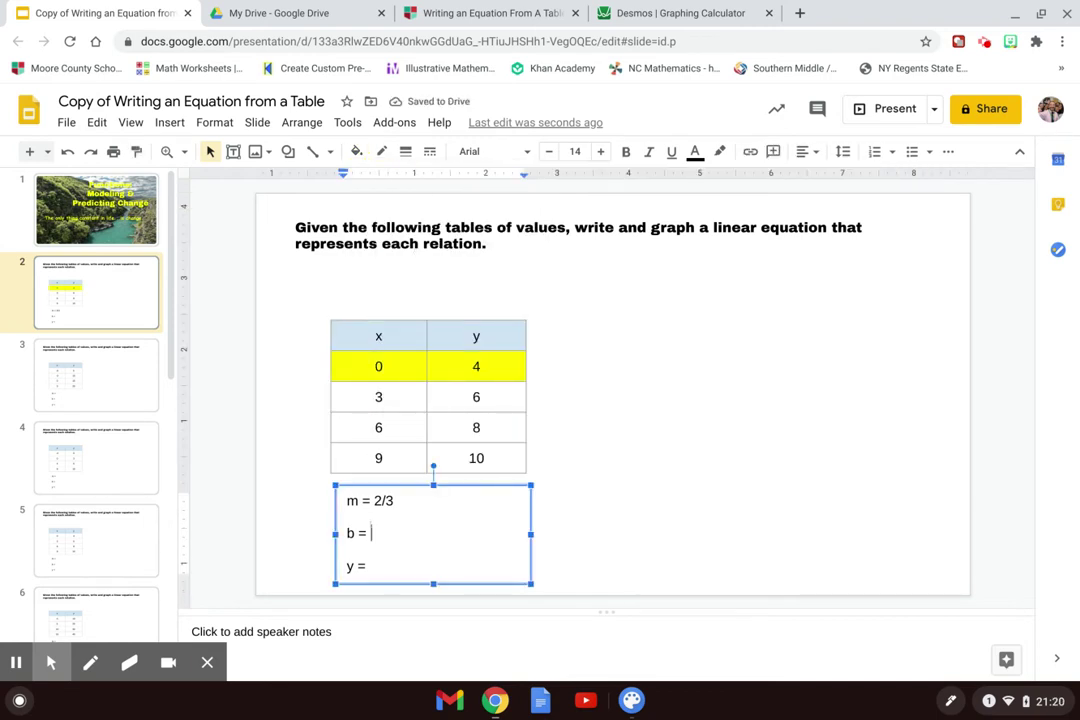
type("4")
key("Right")
key("End")
type("2/3x + 4")
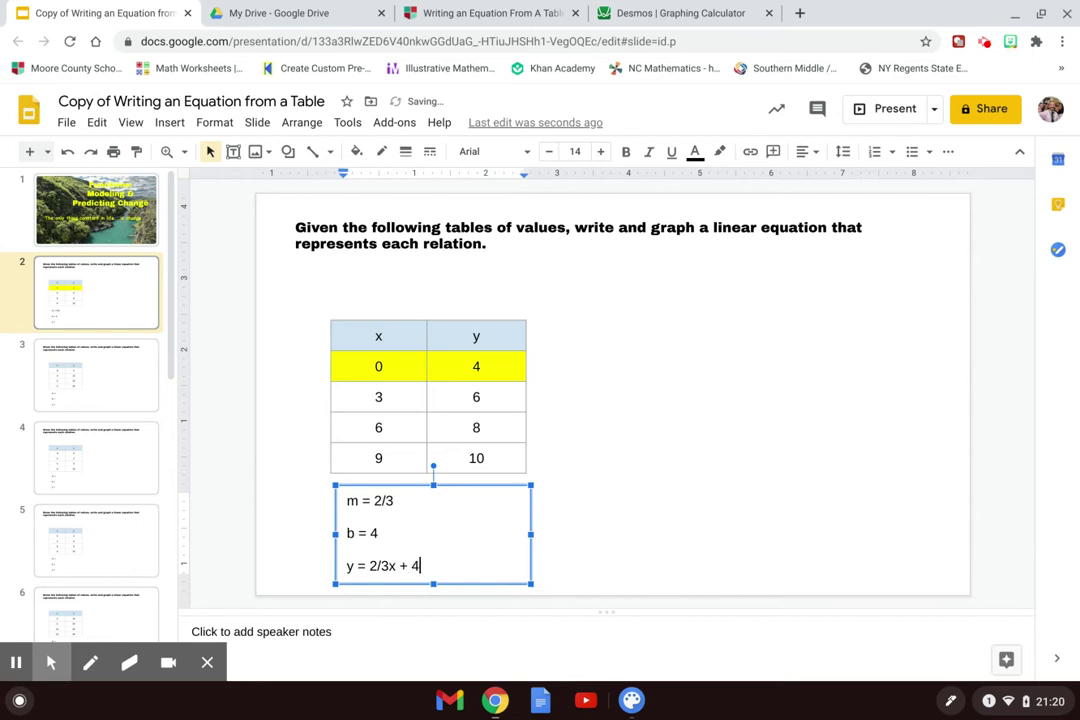
left_click(647, 523)
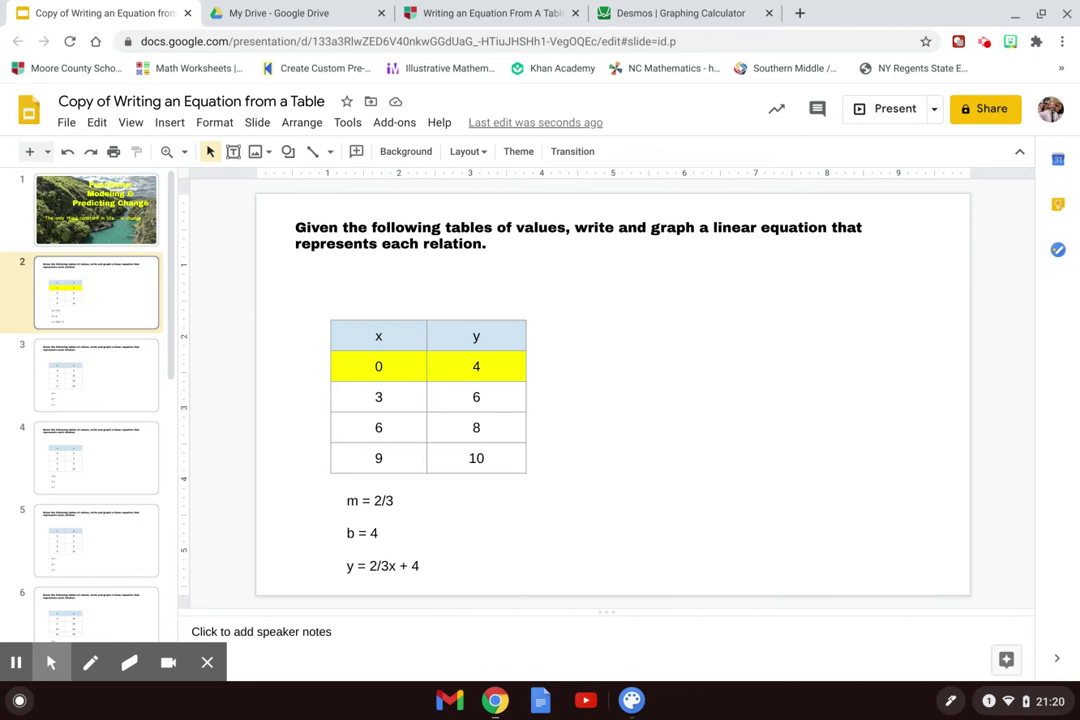
Graph y = 2/3x + 4 in Desmos and copy a screenshot of the graph.
left_click(715, 14)
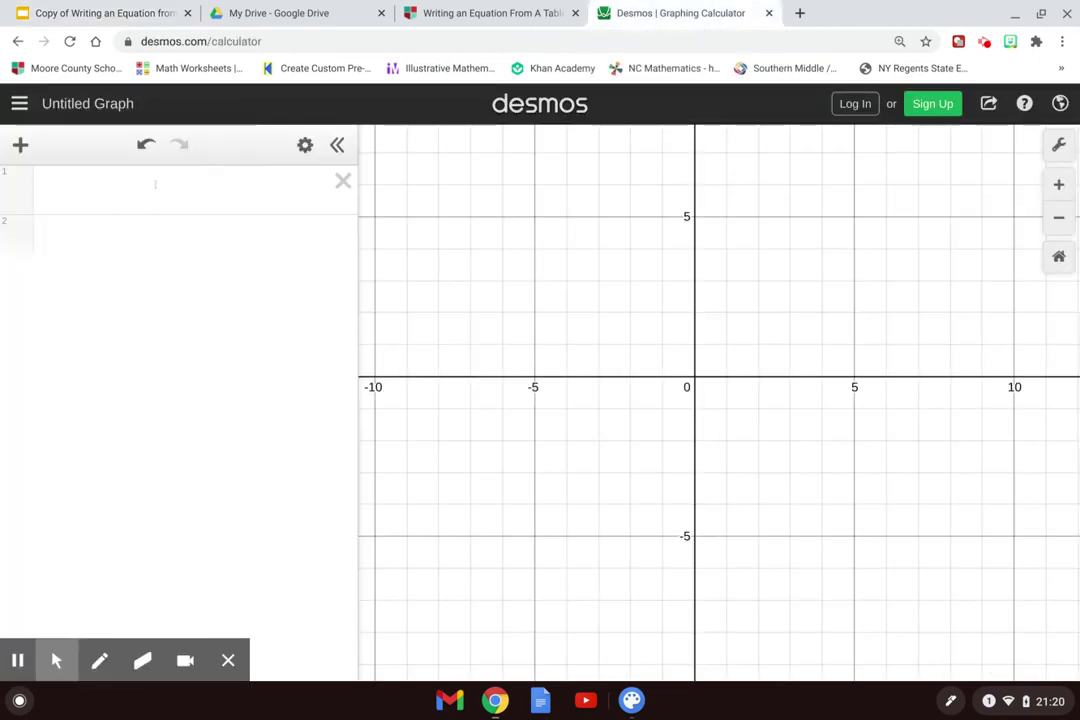
left_click(155, 184)
type("y=2")
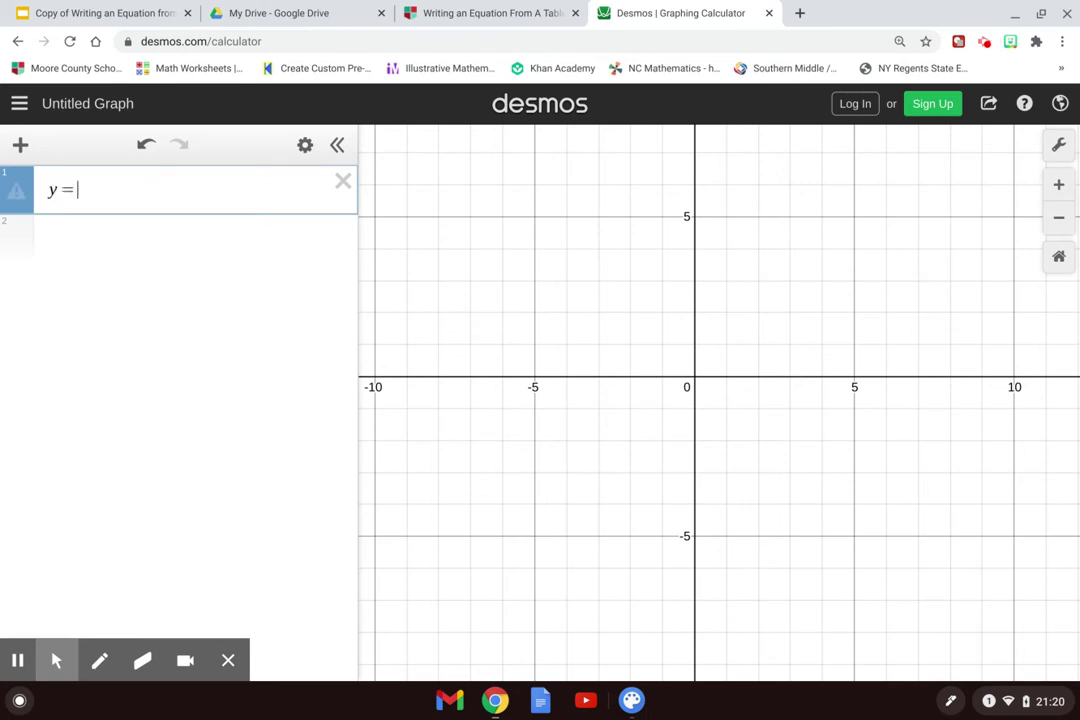
type("/3")
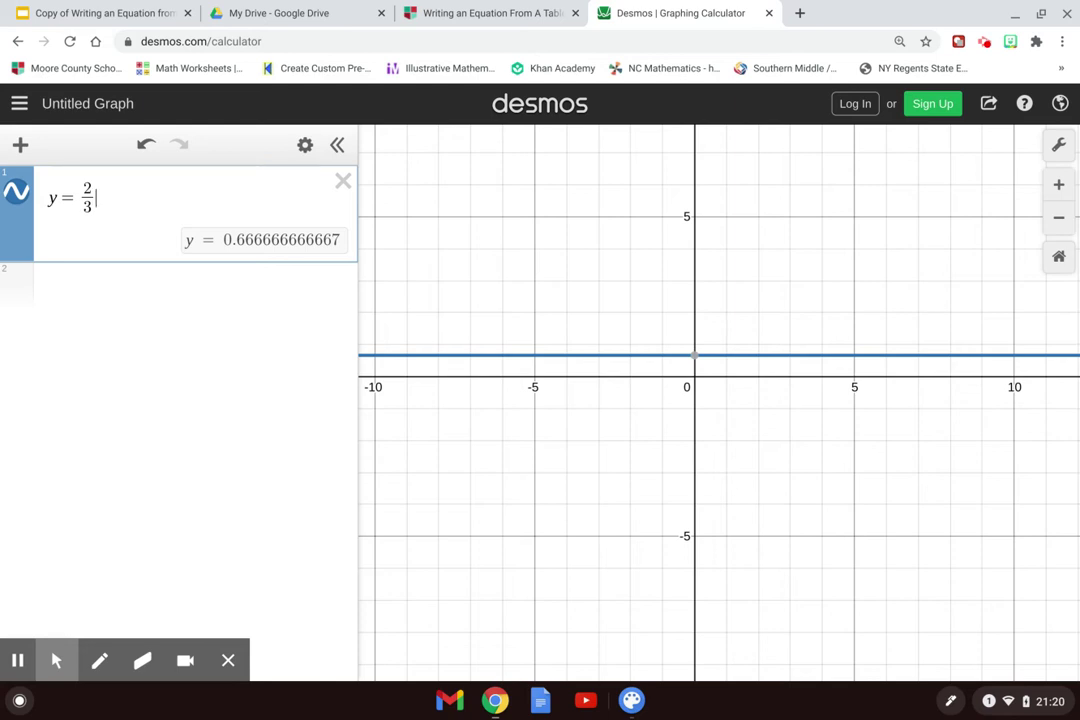
type("x ")
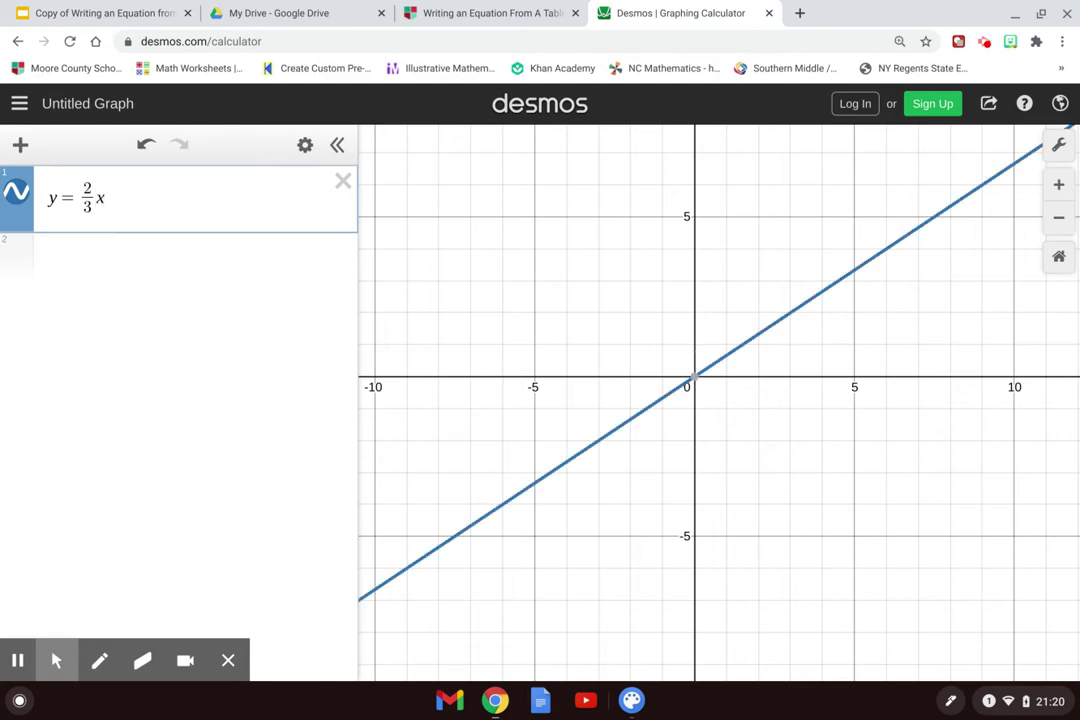
type("+ 4")
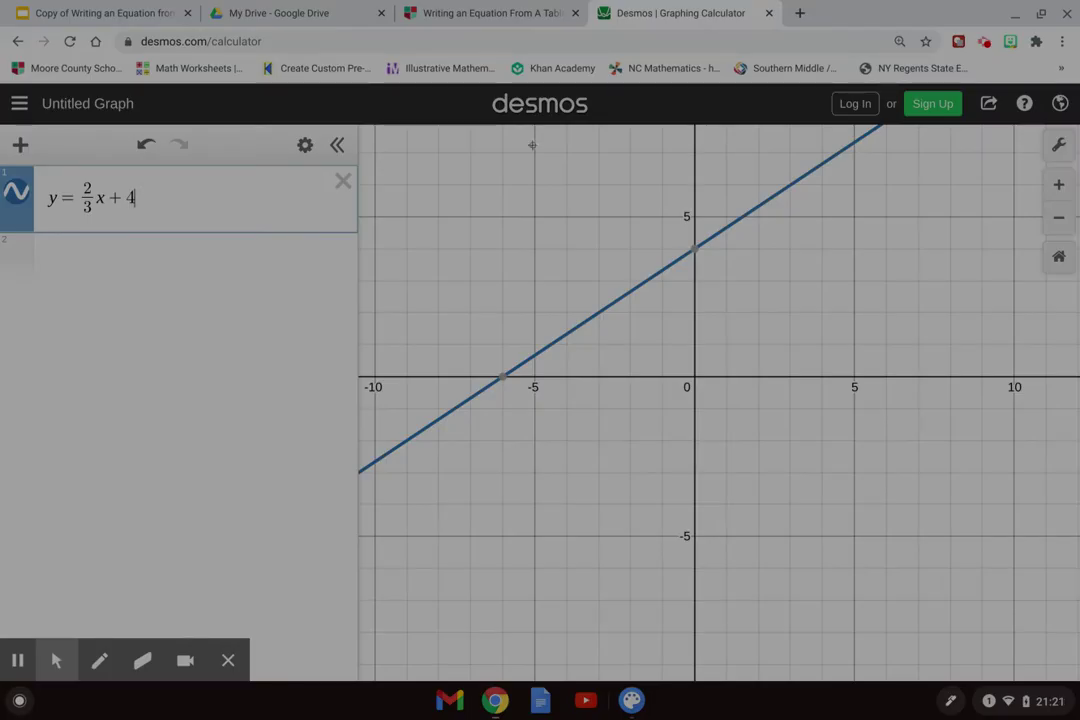
left_click_drag(534, 146, 853, 434)
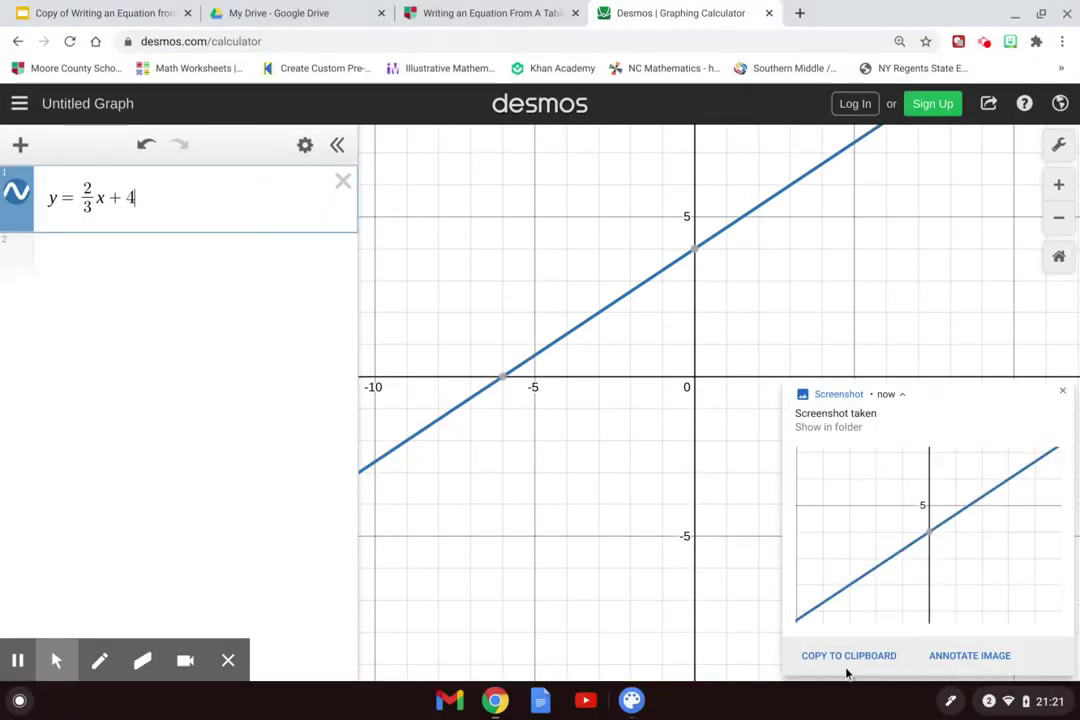
left_click(849, 656)
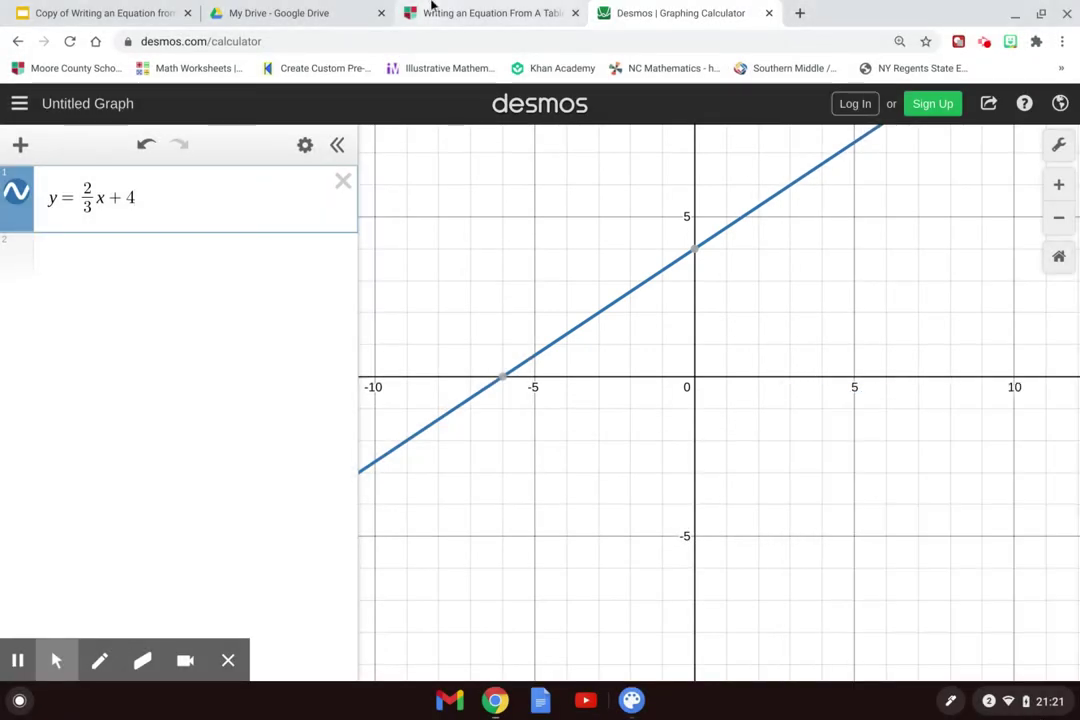
Paste the Desmos graph onto slide 2 to the right of the table, then move to slide 3.
left_click(104, 13)
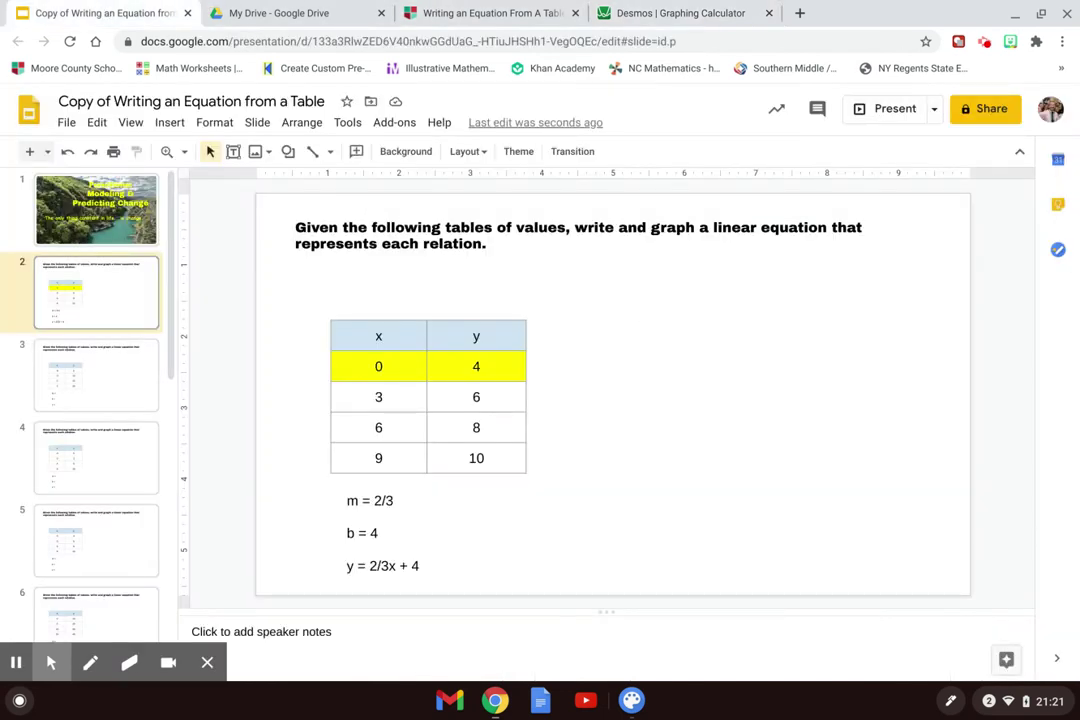
right_click(715, 379)
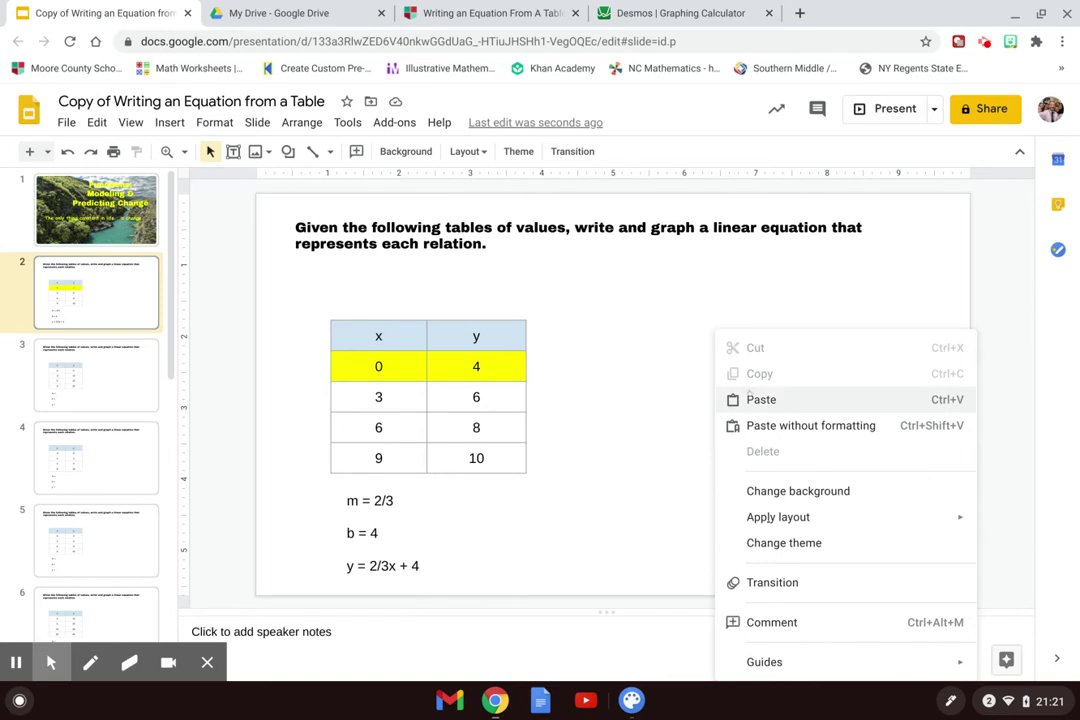
left_click(749, 399)
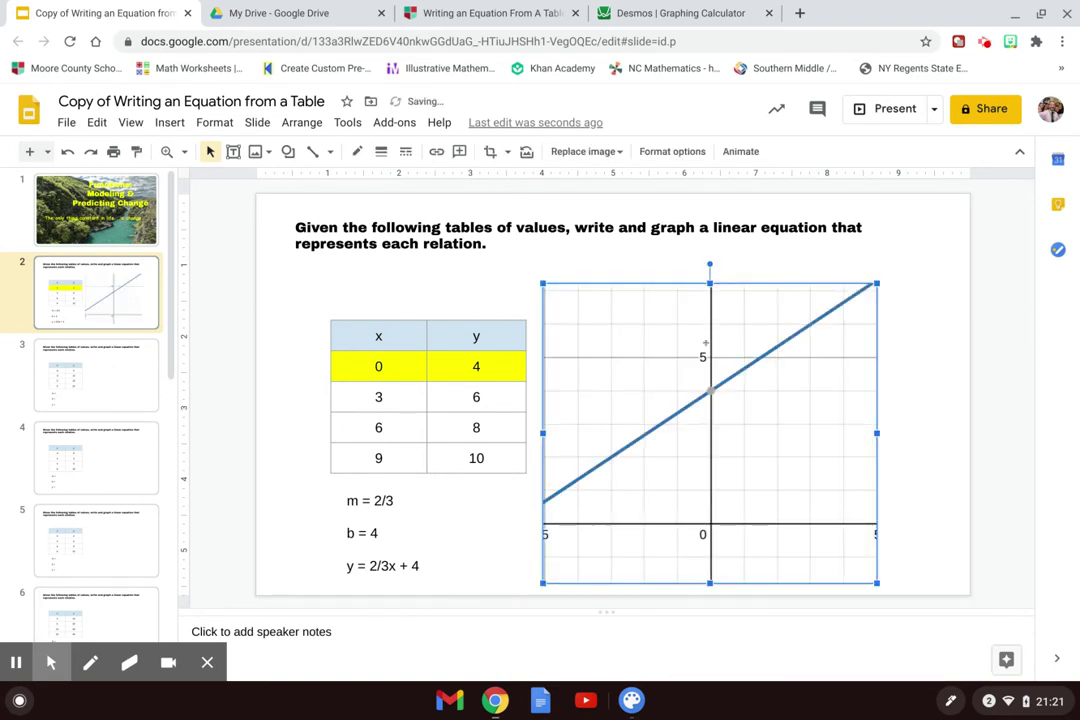
left_click_drag(709, 339, 750, 312)
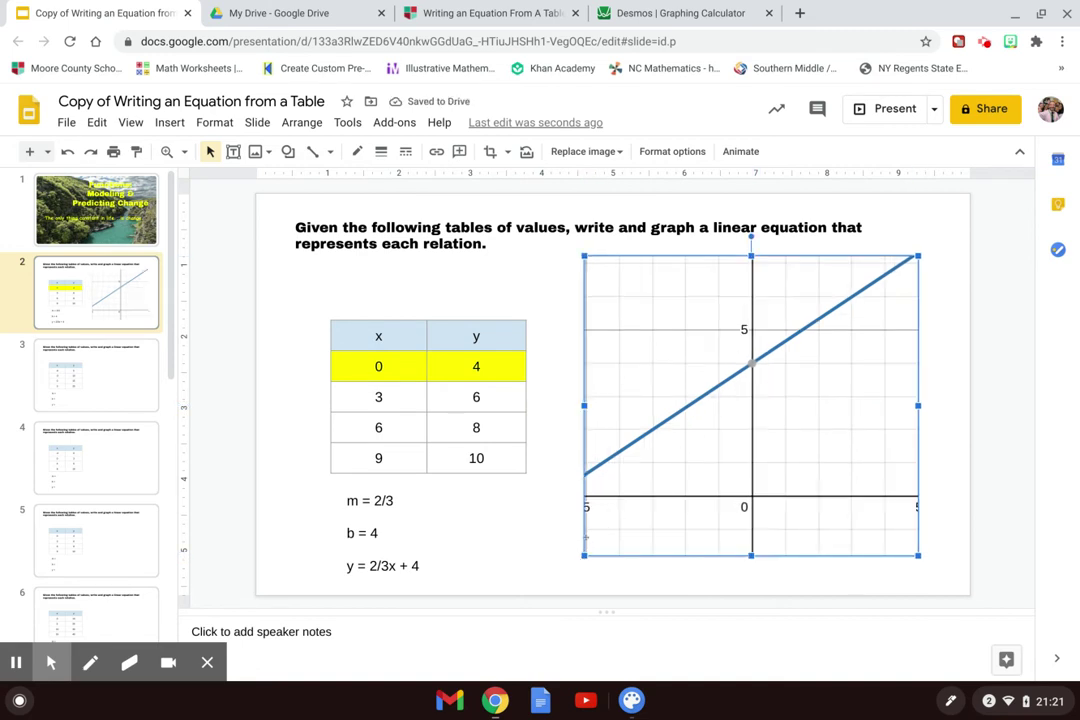
left_click(637, 580)
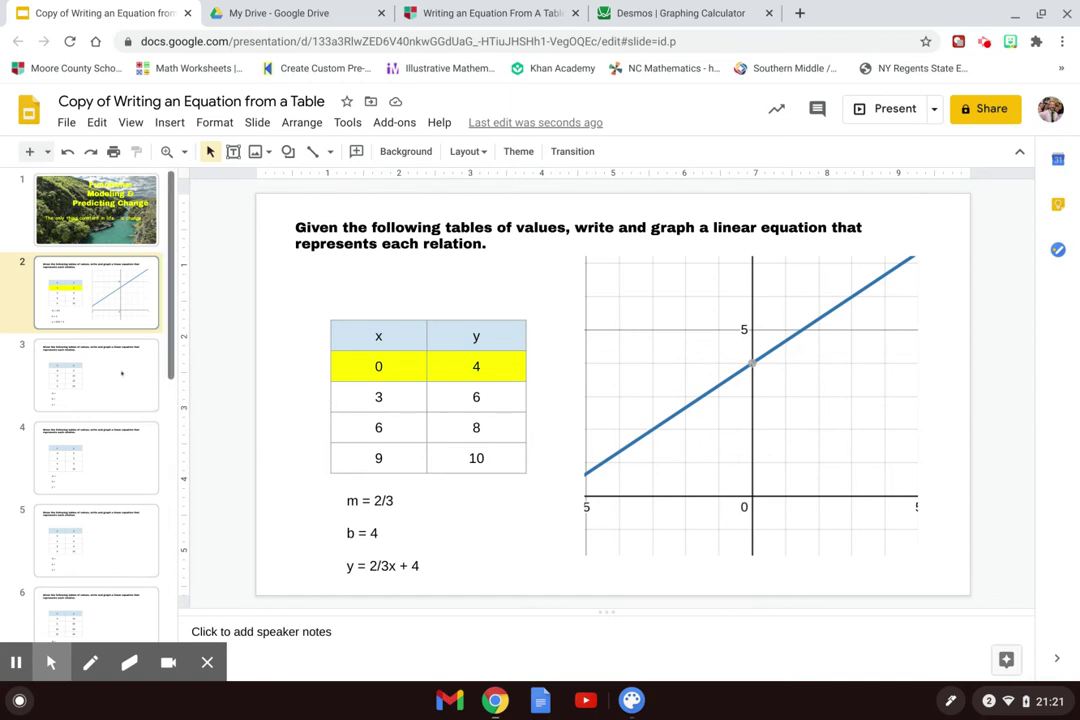
key("Down")
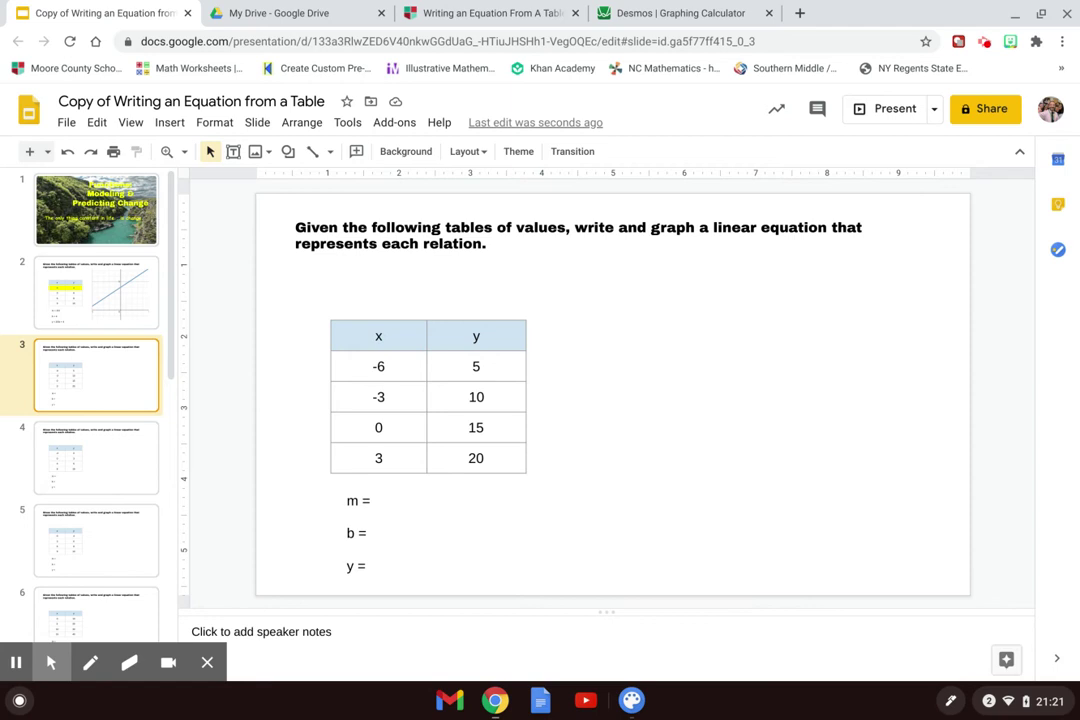
Bring up the Canvas whiteboard app from the shelf.
left_click(631, 700)
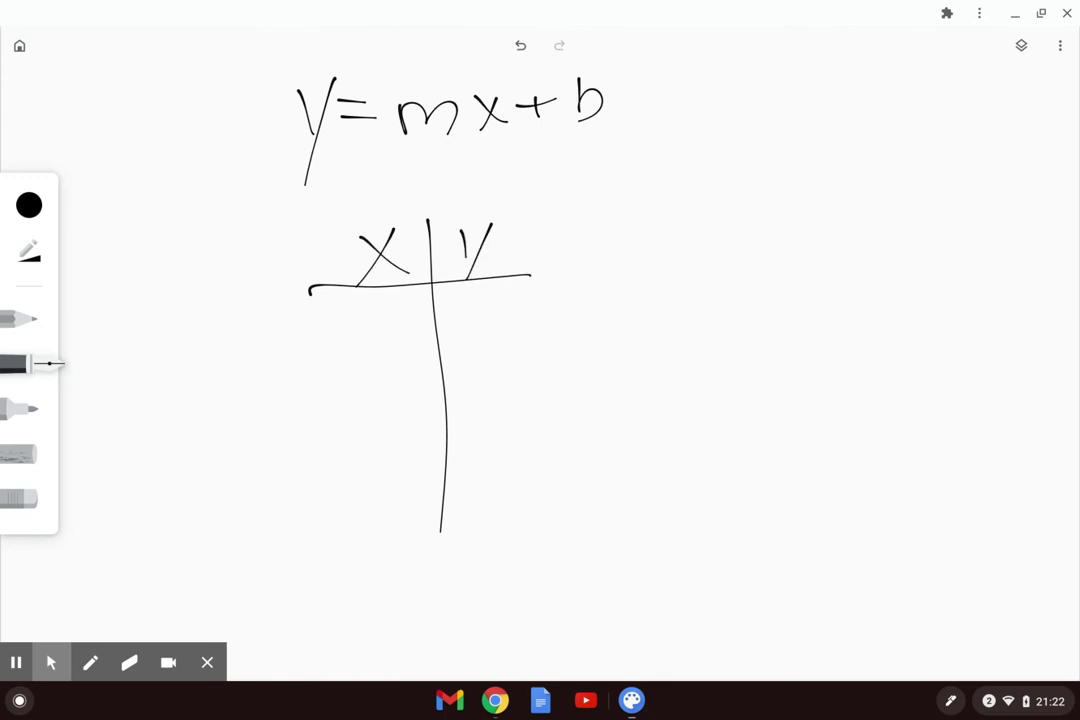
Write the T-chart values x = -6, -3, 0, 3 and y = 5, 10, 15, 20.
left_click_drag(338, 324, 362, 322)
mouse_move(392, 309)
left_mouse_down()
mouse_move(378, 326)
mouse_move(402, 322)
left_mouse_up()
mouse_move(468, 287)
left_mouse_down()
mouse_move(492, 283)
mouse_move(463, 327)
left_mouse_up()
mouse_move(331, 399)
left_mouse_down()
mouse_move(387, 389)
mouse_move(372, 413)
left_mouse_up()
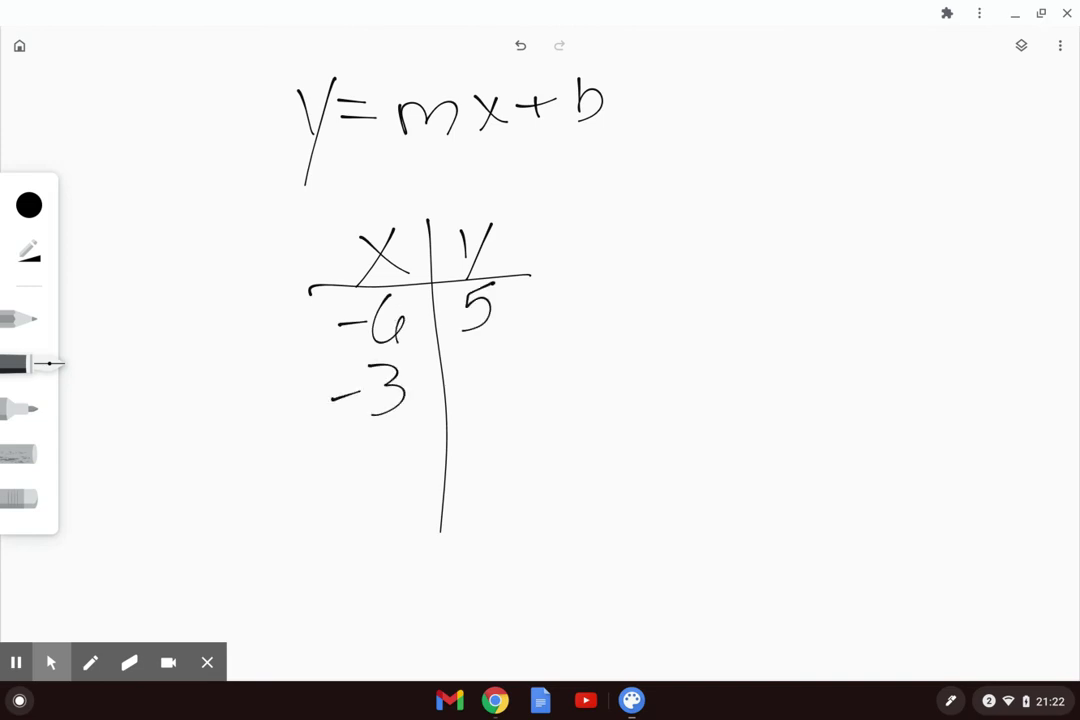
left_click_drag(474, 352, 471, 402)
left_click_drag(508, 352, 504, 355)
left_click_drag(388, 438, 386, 440)
mouse_move(374, 494)
left_mouse_down()
mouse_move(396, 506)
mouse_move(356, 556)
left_mouse_up()
left_click_drag(474, 421, 472, 462)
left_click_drag(486, 428, 478, 460)
left_click_drag(490, 424, 508, 410)
mouse_move(471, 498)
left_mouse_down()
mouse_move(477, 520)
mouse_move(503, 527)
left_mouse_up()
mouse_move(528, 493)
left_mouse_down()
mouse_move(520, 524)
mouse_move(530, 492)
left_mouse_up()
Write Δy/Δx, draw arrows down the y column labelled +5, and put 5 as the numerator.
mouse_move(632, 190)
left_mouse_down()
mouse_move(630, 247)
mouse_move(632, 192)
mouse_move(685, 240)
mouse_move(684, 208)
left_mouse_up()
left_click_drag(626, 285, 714, 242)
mouse_move(685, 270)
left_mouse_down()
mouse_move(669, 318)
mouse_move(686, 268)
mouse_move(711, 292)
mouse_move(742, 279)
left_mouse_up()
mouse_move(722, 222)
left_mouse_down()
mouse_move(750, 210)
mouse_move(762, 229)
left_mouse_up()
mouse_move(500, 296)
left_mouse_down()
mouse_move(526, 308)
mouse_move(536, 361)
mouse_move(522, 428)
mouse_move(537, 434)
mouse_move(522, 436)
mouse_move(544, 484)
left_mouse_up()
left_click_drag(540, 488, 556, 489)
mouse_move(569, 364)
left_mouse_down()
mouse_move(567, 411)
mouse_move(579, 388)
mouse_move(586, 414)
left_mouse_up()
mouse_move(796, 99)
left_mouse_down()
mouse_move(779, 124)
mouse_move(790, 155)
mouse_move(855, 135)
left_mouse_up()
left_click(768, 172)
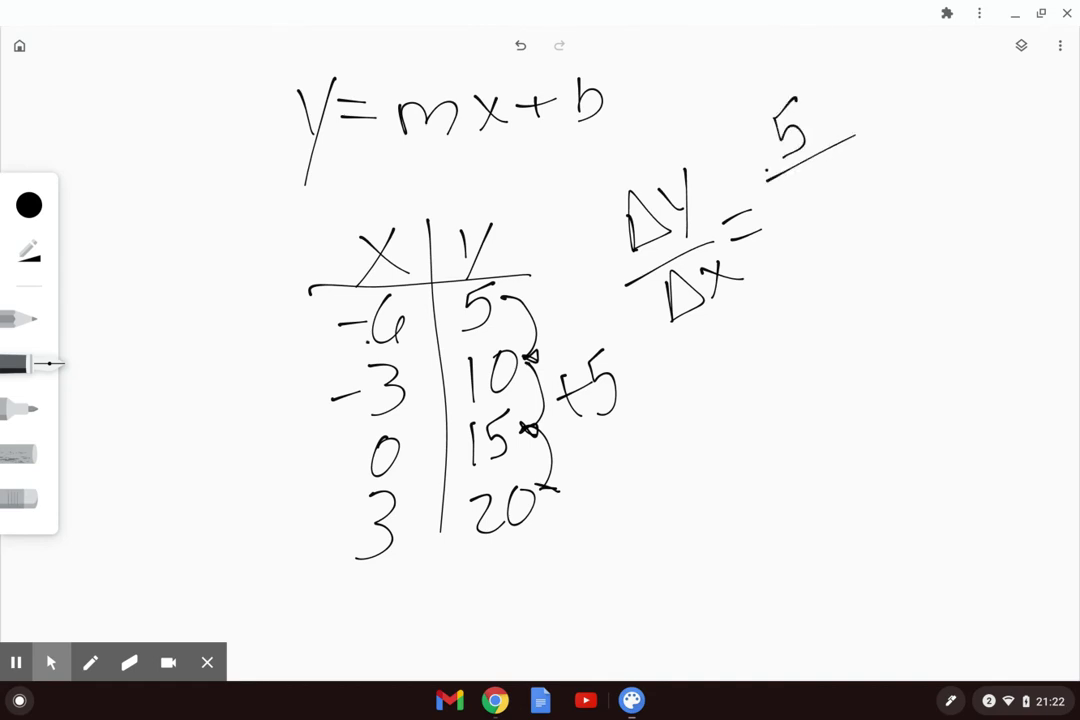
Draw arrows down the x column labelled +3 and write 3 as the denominator.
mouse_move(318, 316)
left_mouse_down()
mouse_move(298, 368)
mouse_move(313, 374)
mouse_move(337, 460)
mouse_move(310, 467)
mouse_move(335, 515)
mouse_move(362, 512)
left_mouse_up()
left_click(308, 400)
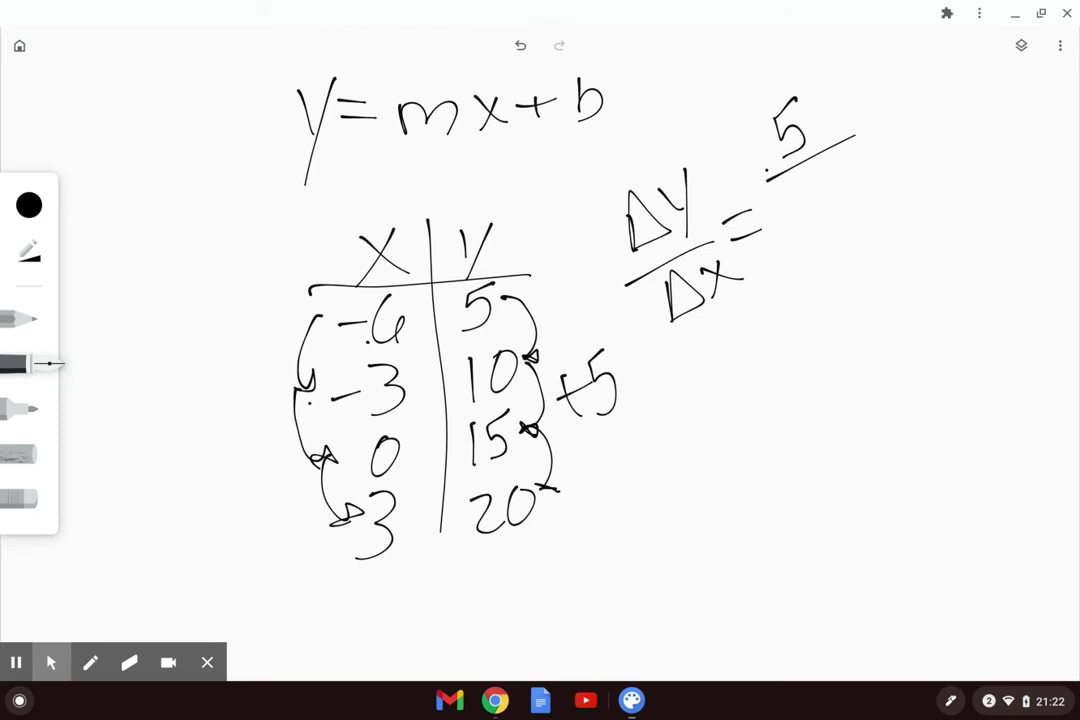
left_click_drag(236, 421, 238, 452)
mouse_move(222, 441)
left_mouse_down()
mouse_move(262, 433)
mouse_move(257, 458)
left_mouse_up()
mouse_move(805, 194)
left_mouse_down()
mouse_move(816, 210)
mouse_move(803, 238)
left_mouse_up()
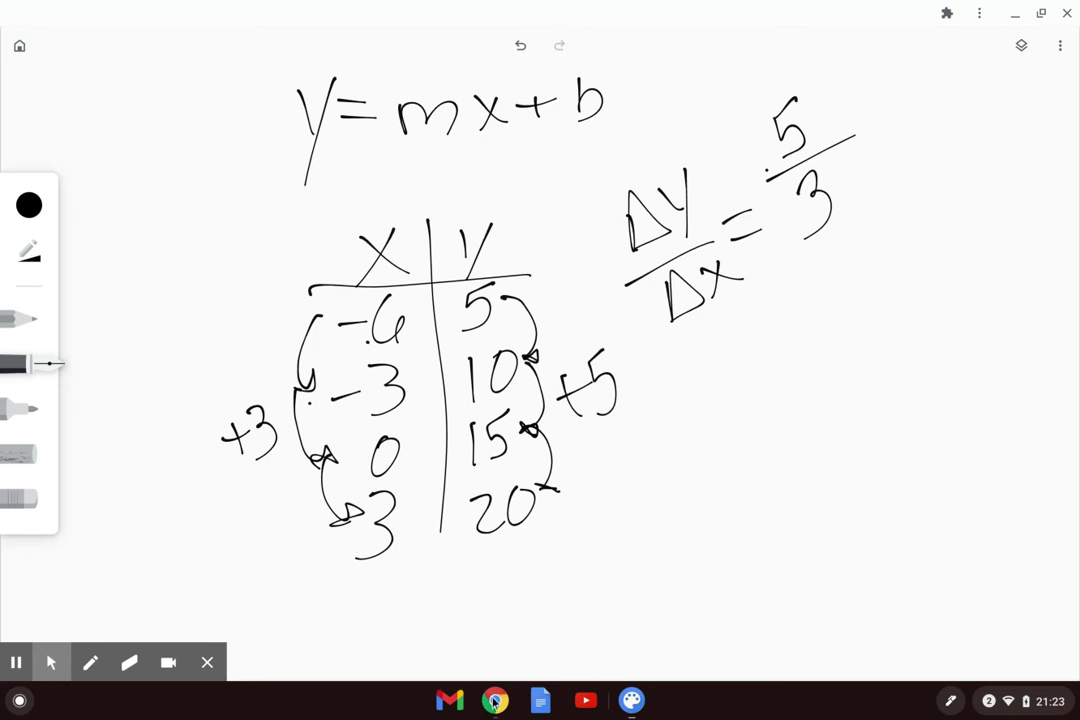
Enter m = 5/3 in slide 3's answer box.
key("alt+Tab")
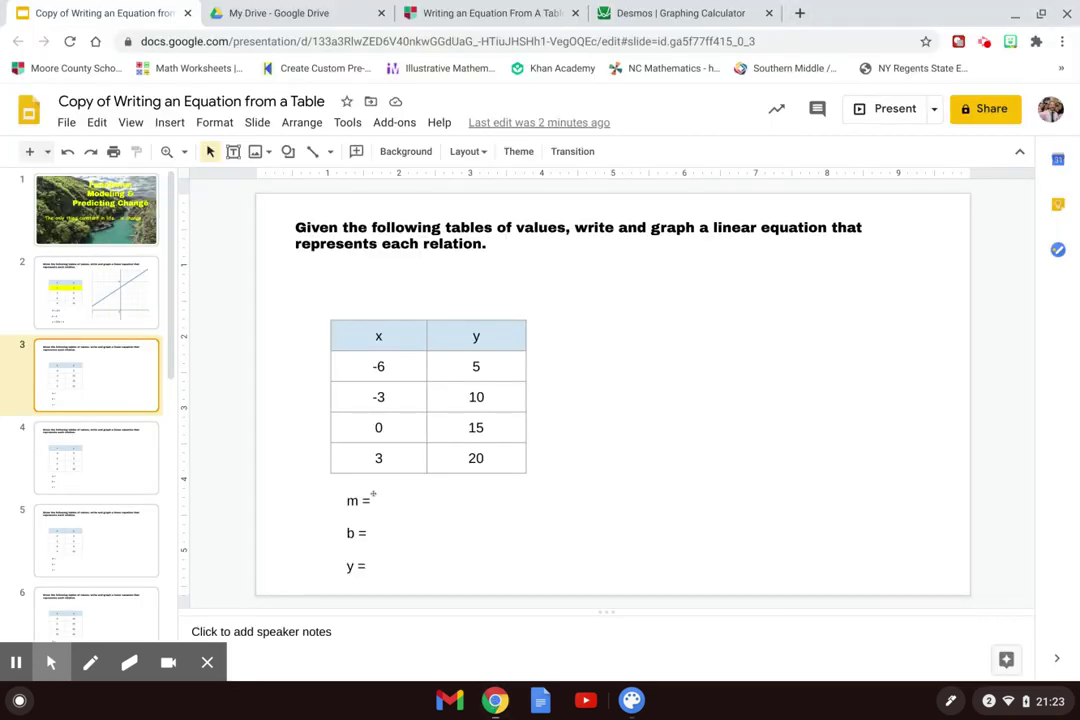
left_click(373, 497)
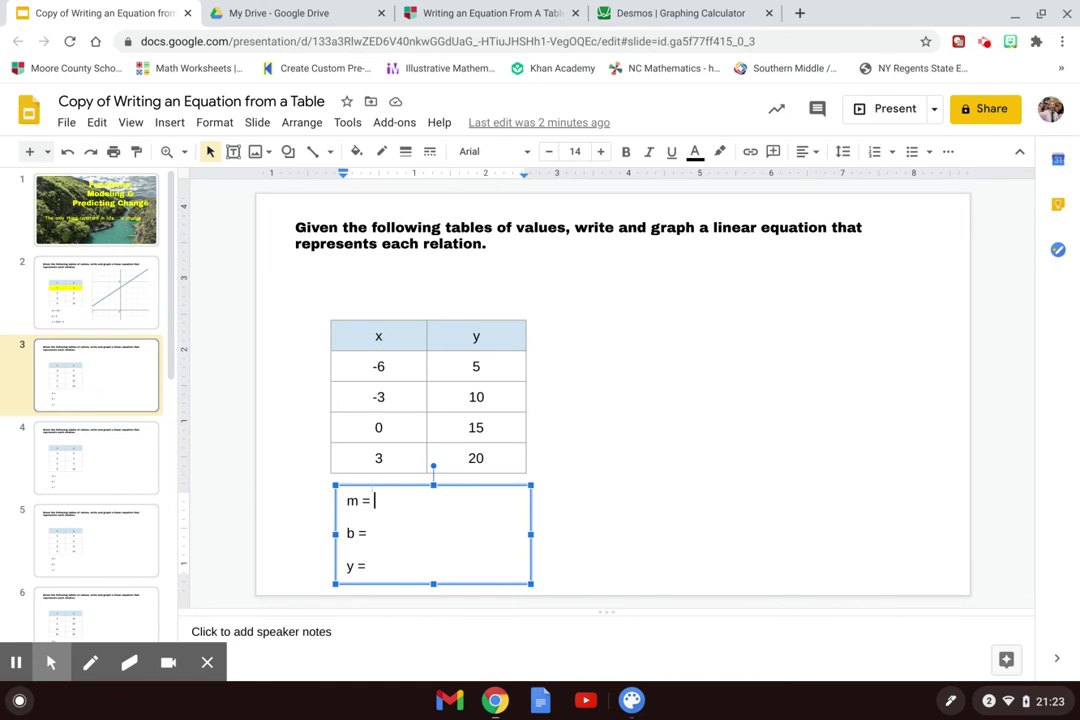
type("5/3")
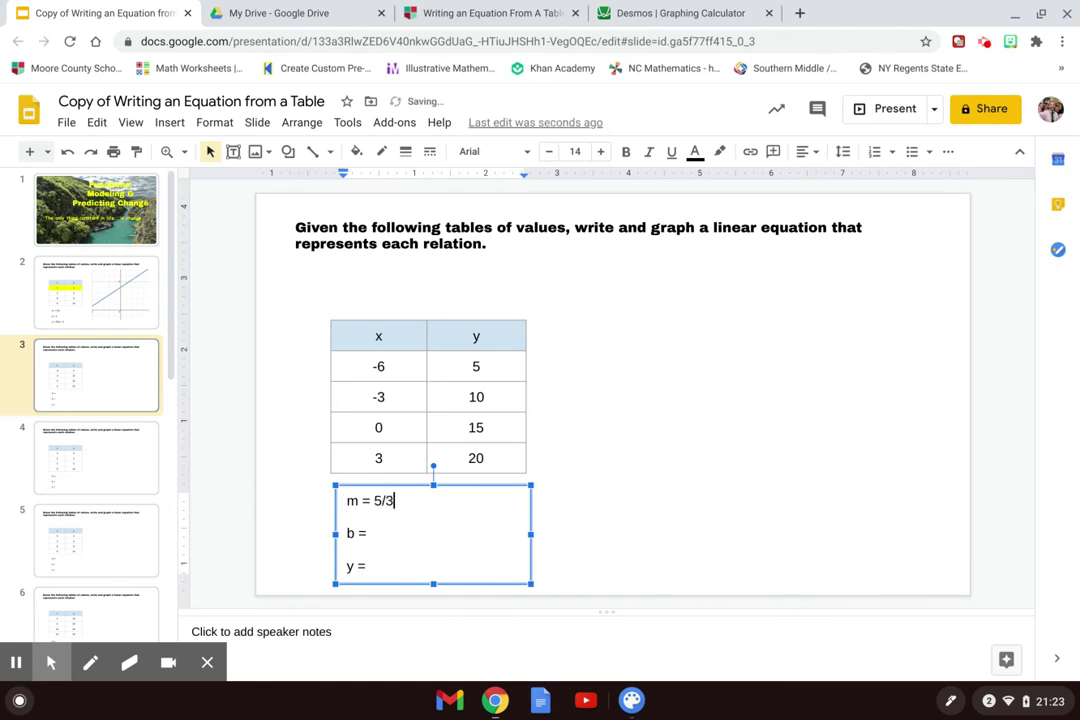
left_click(369, 533)
Highlight the (0, 15) table row in yellow.
left_click_drag(378, 427, 519, 420)
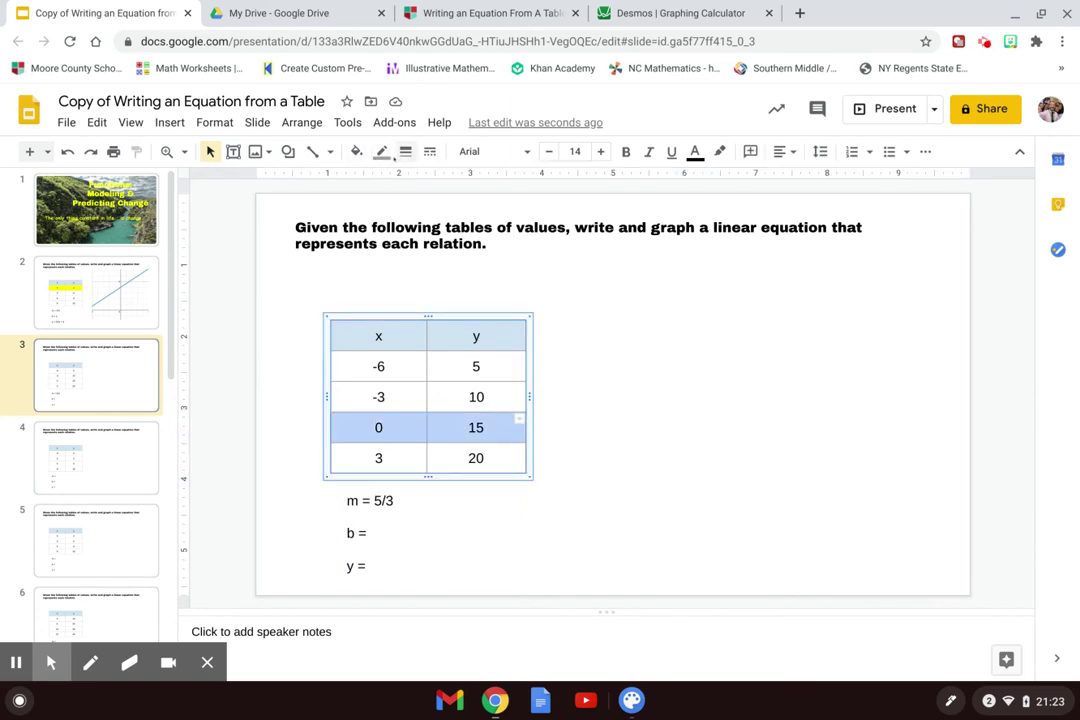
left_click(356, 151)
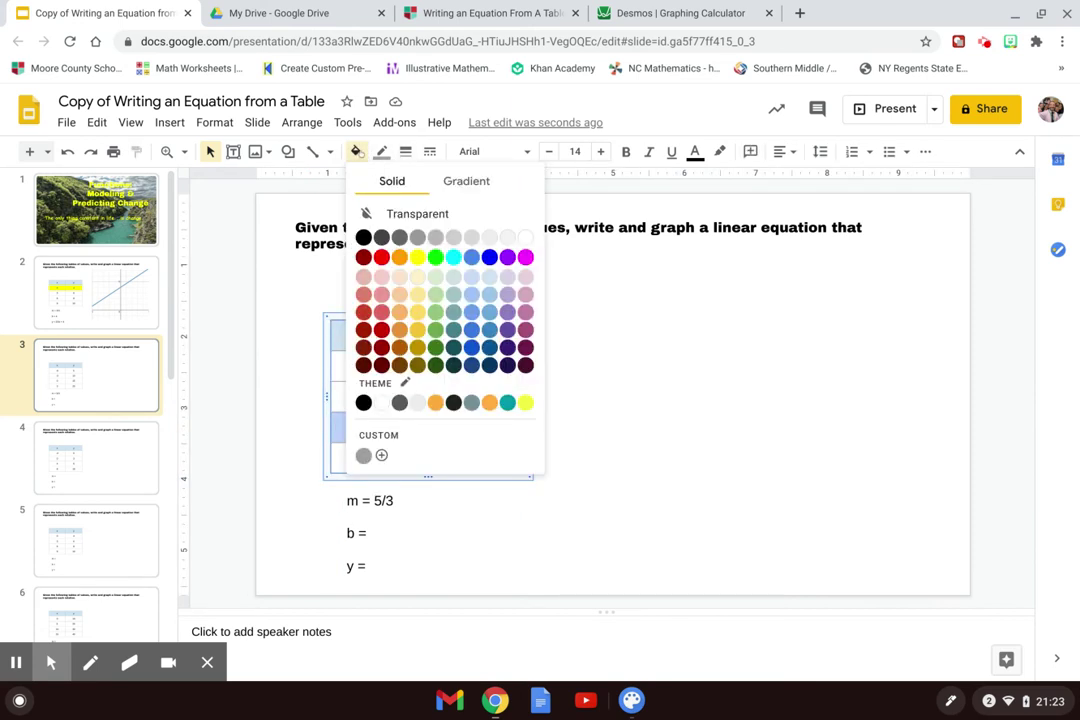
left_click(435, 312)
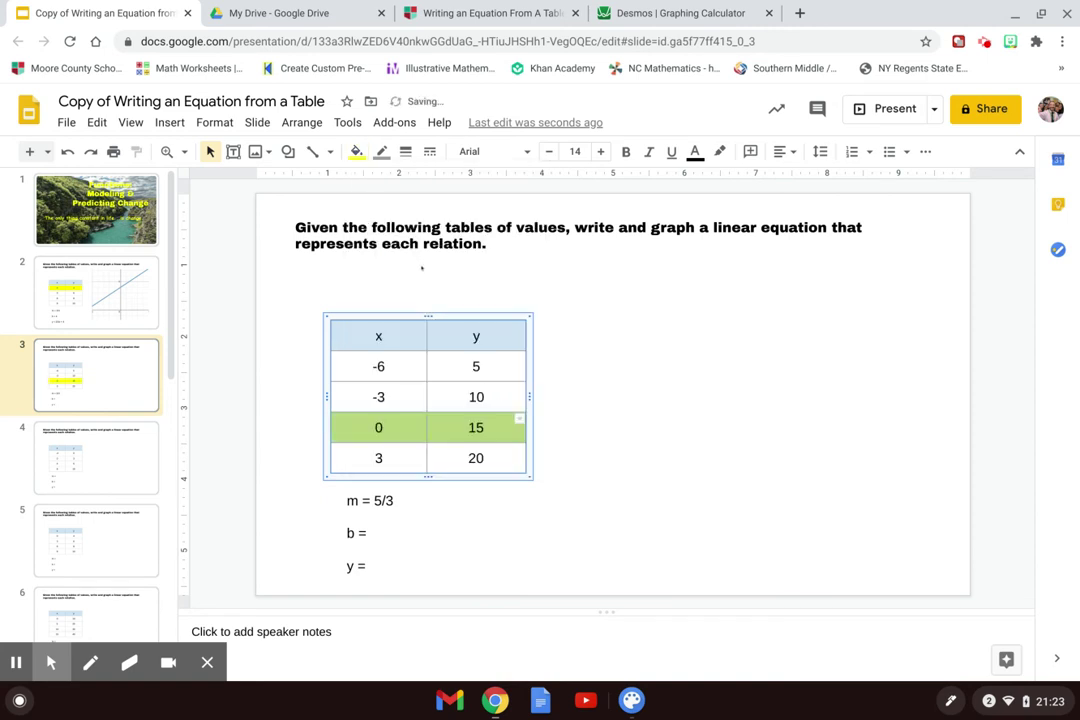
Fill in b = 15 and y = 5/3x + 15 in the answer box.
left_click(393, 530)
left_click(372, 533)
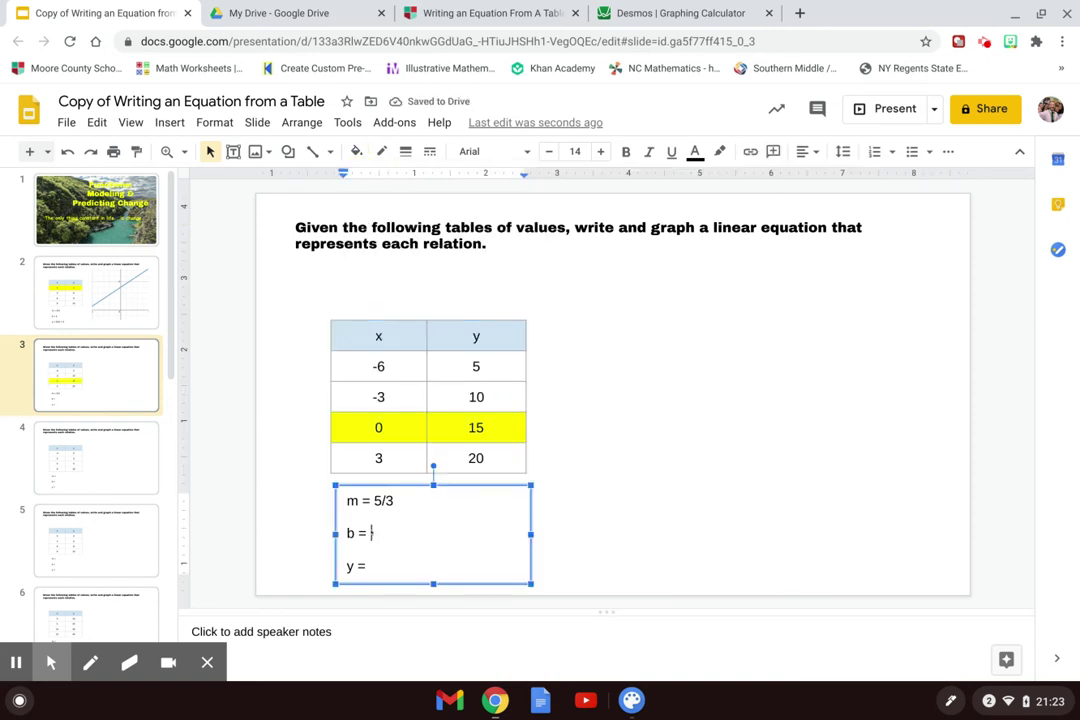
type("15")
left_click(376, 565)
type("5/3x ")
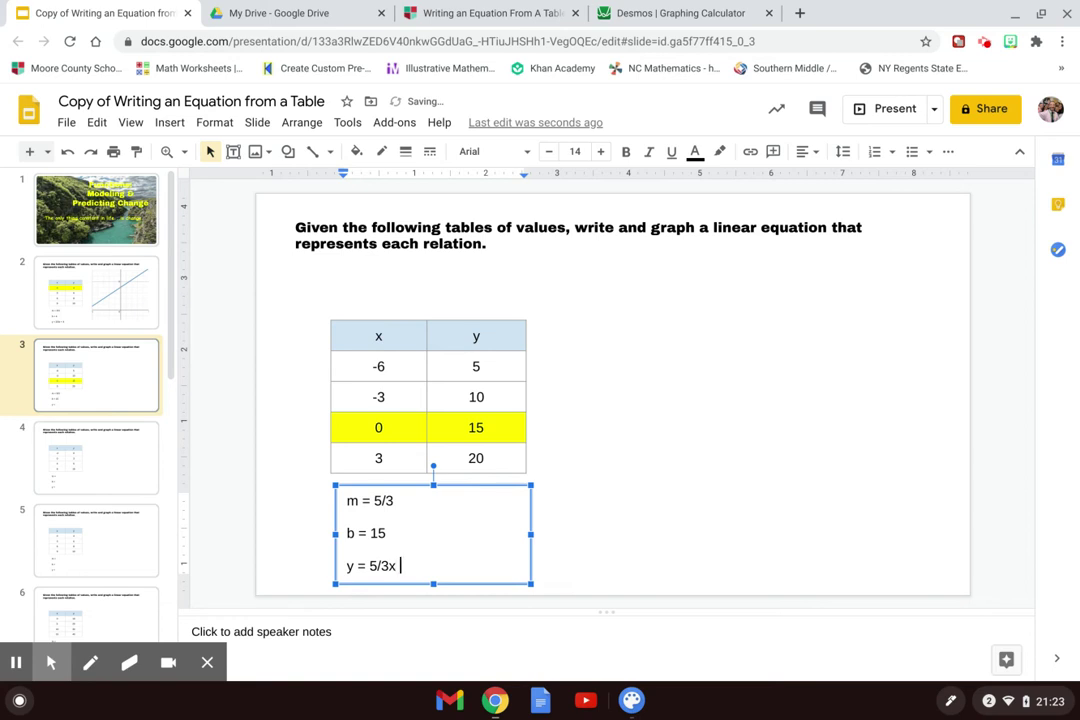
type("+ 15")
Replace the Desmos expression with y = 5/3x + 15.
left_click(640, 12)
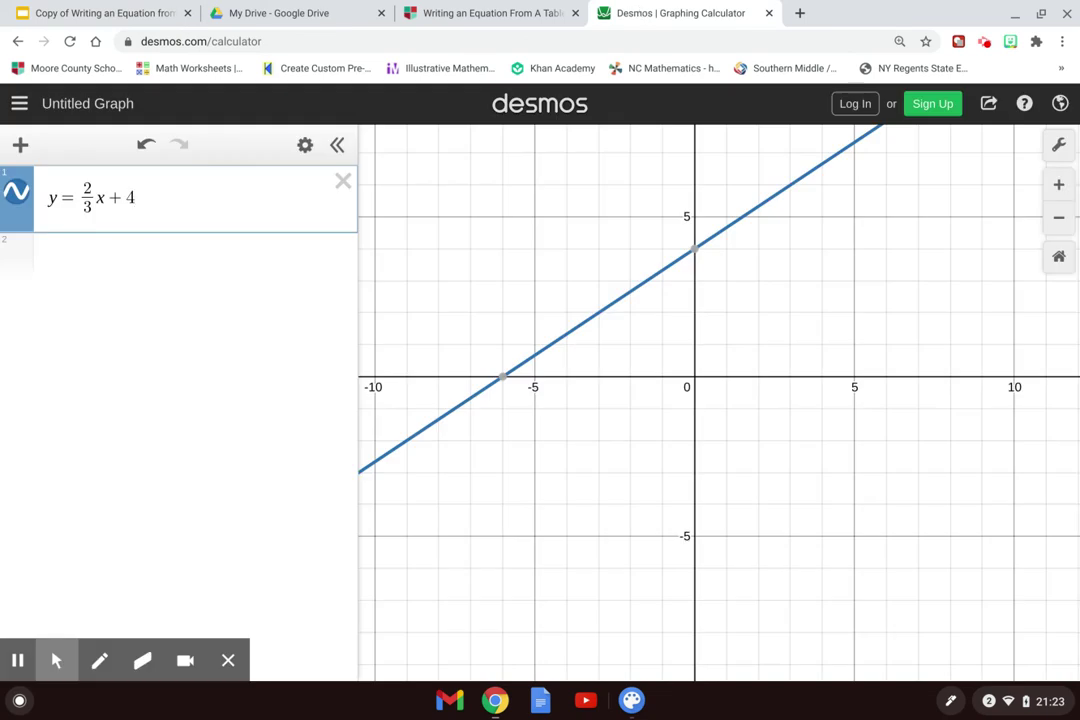
key("BackSpace")
key("BackSpace")
key("BackSpace")
key("BackSpace")
key("BackSpace")
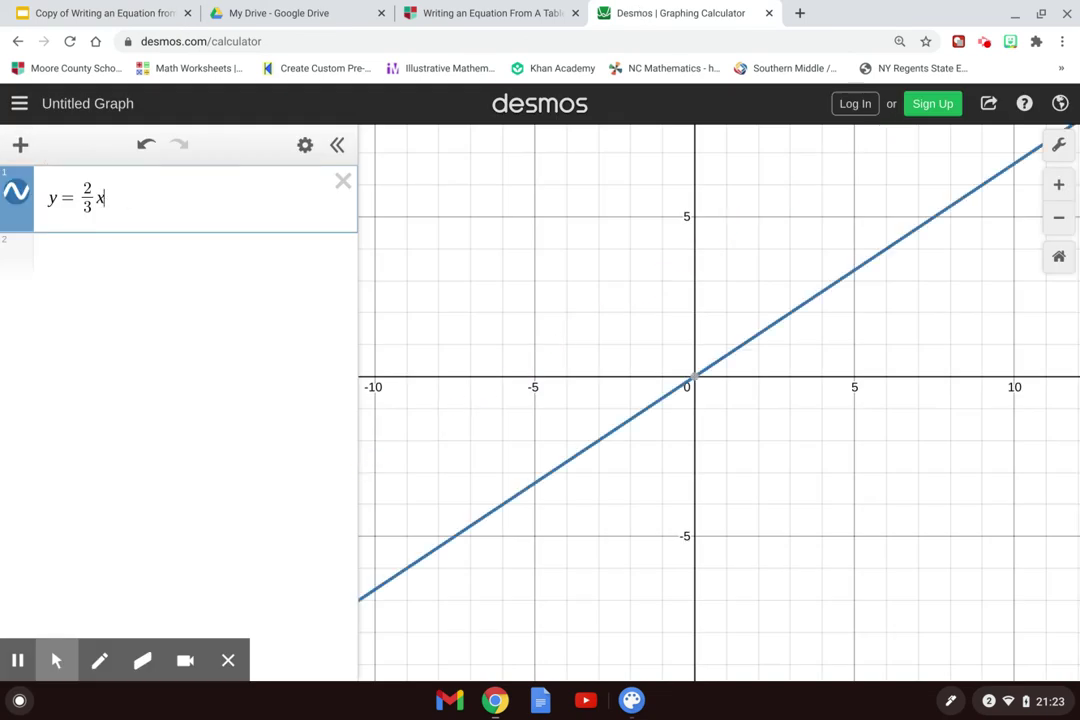
key("BackSpace")
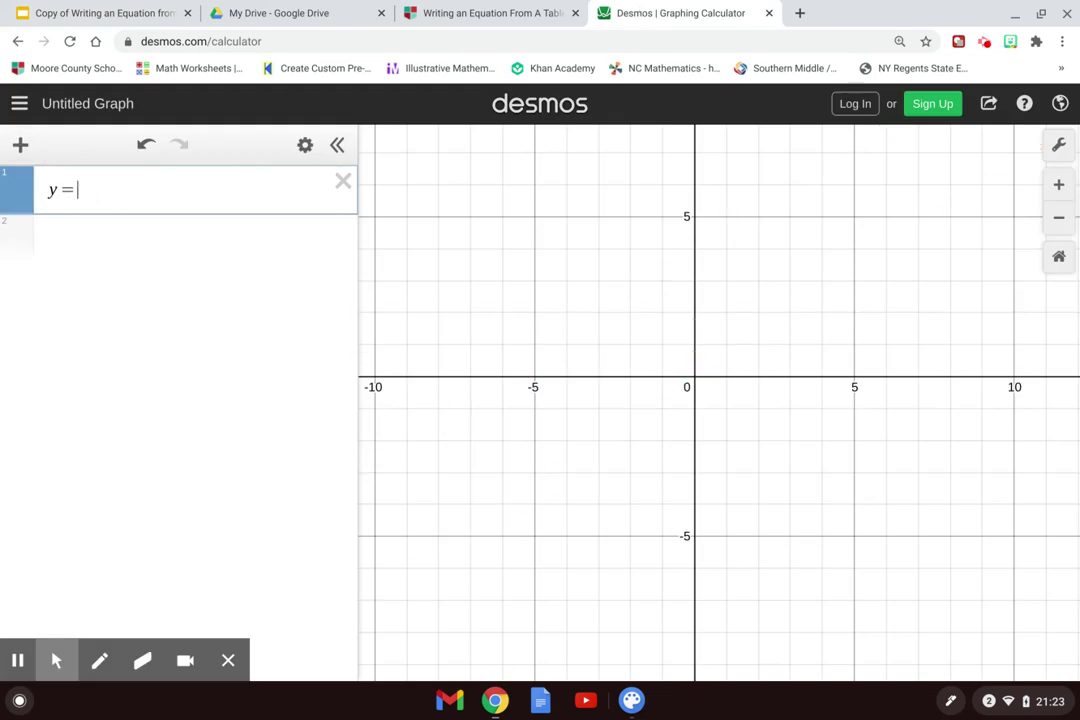
type("5/3")
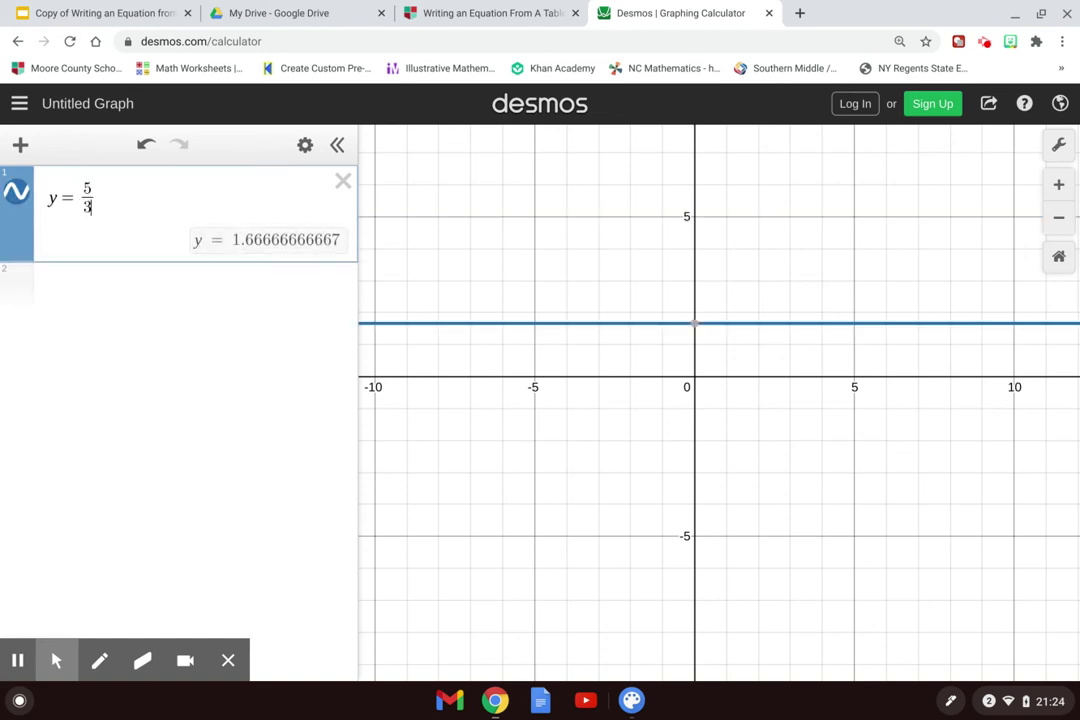
key("Right")
type("x+")
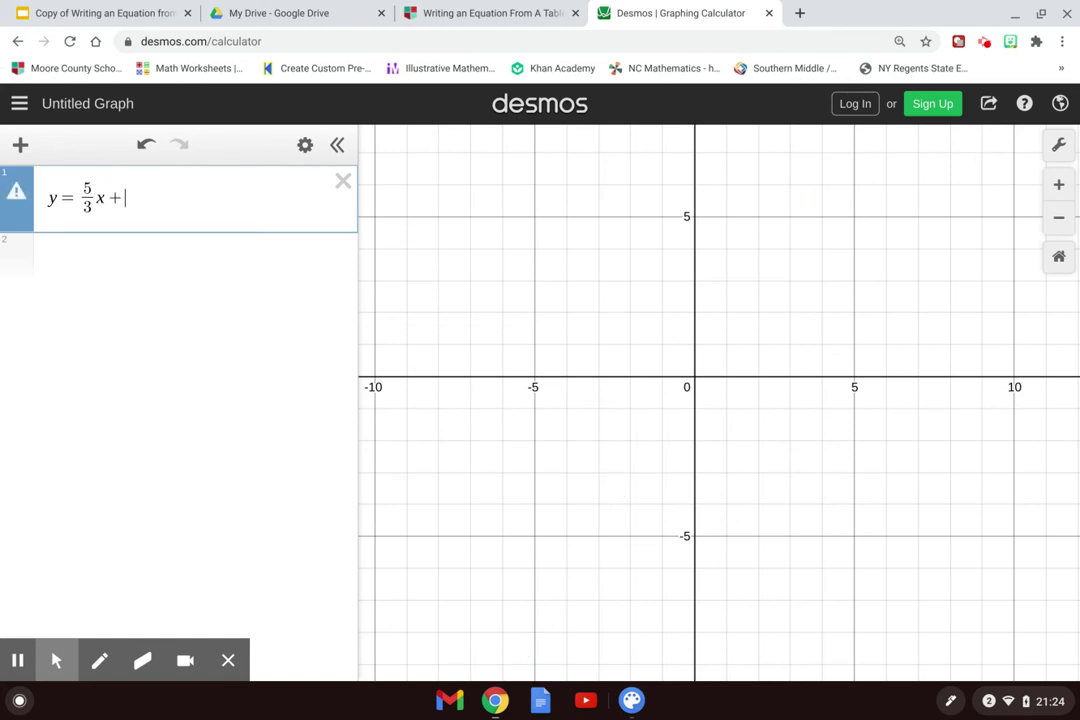
type("15")
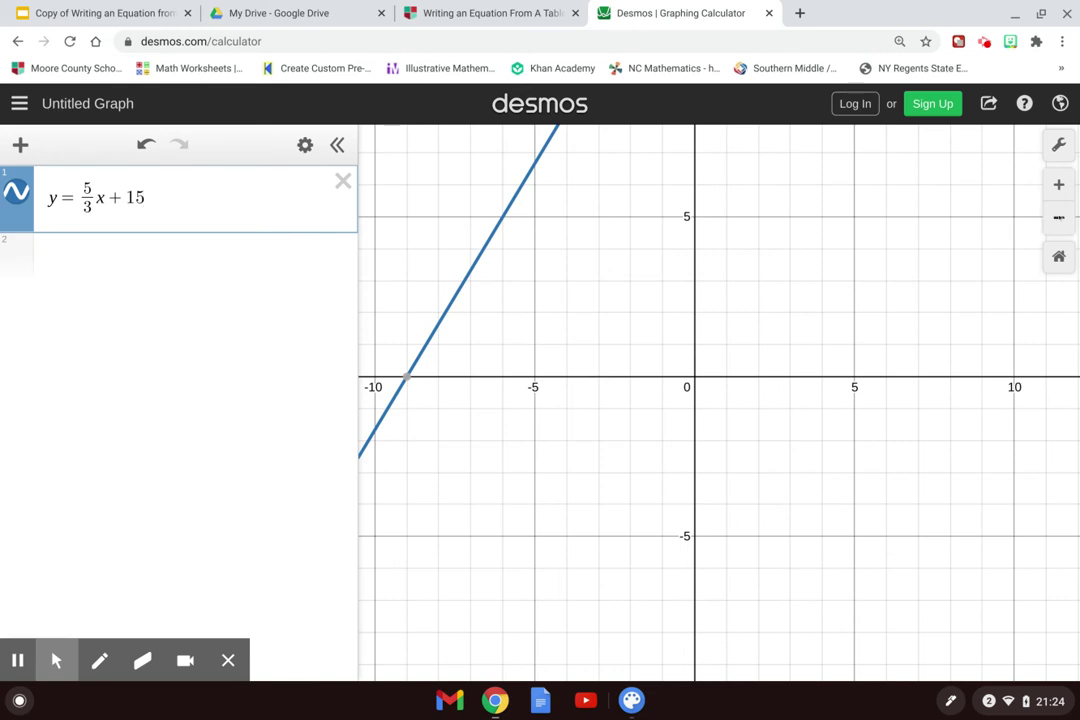
Zoom out to show the intercept at 15, then screenshot the graph region and copy it.
left_click(1059, 217)
mouse_move(708, 149)
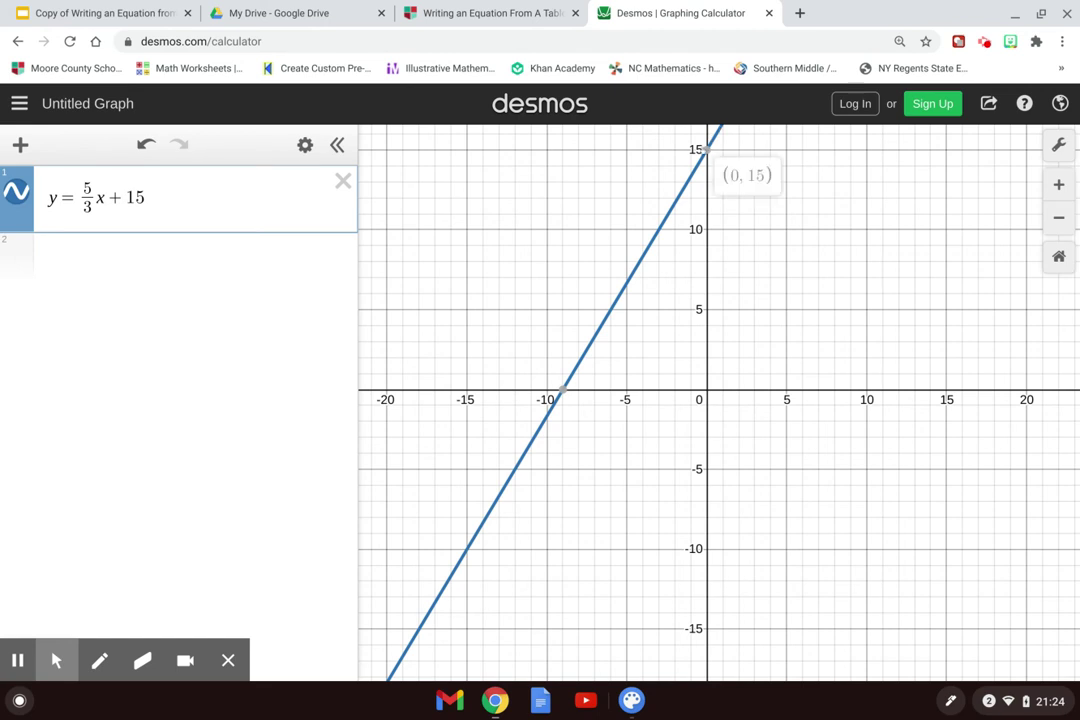
left_click(713, 277)
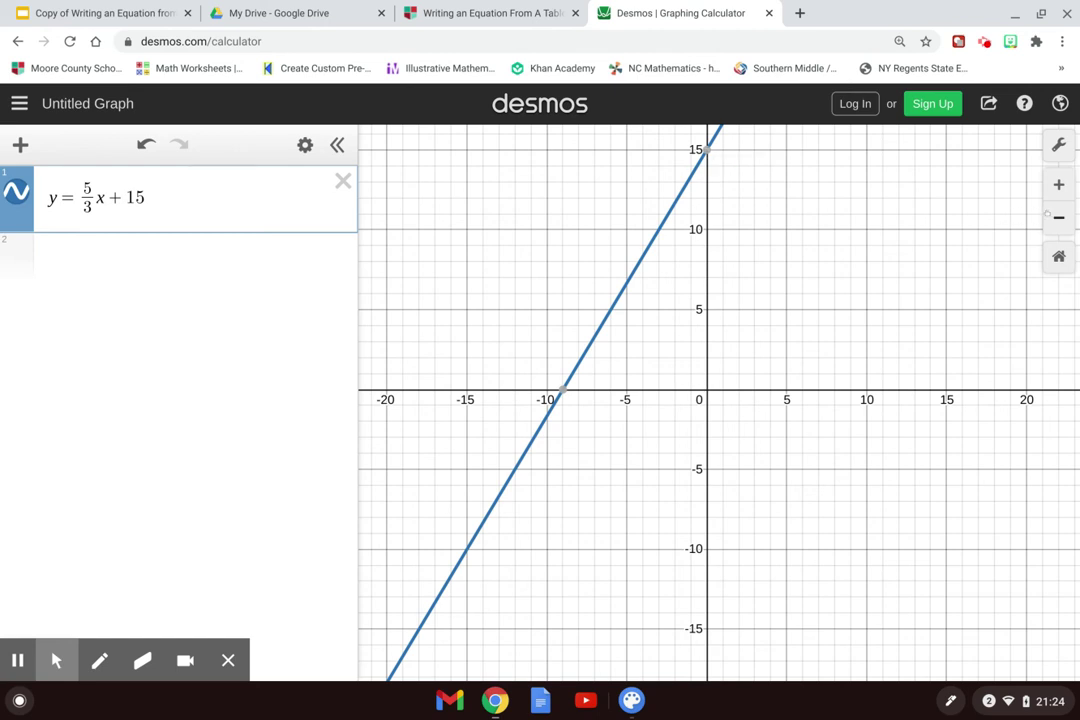
scroll(887, 181, "down", 5)
left_click(752, 278)
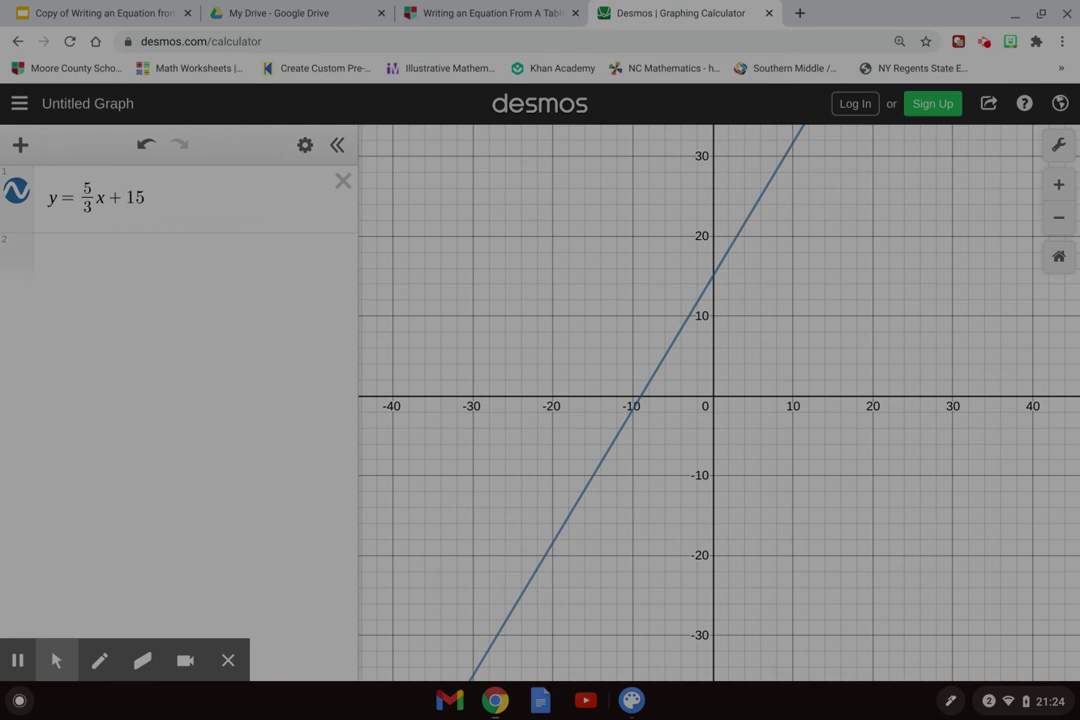
left_click_drag(588, 195, 849, 494)
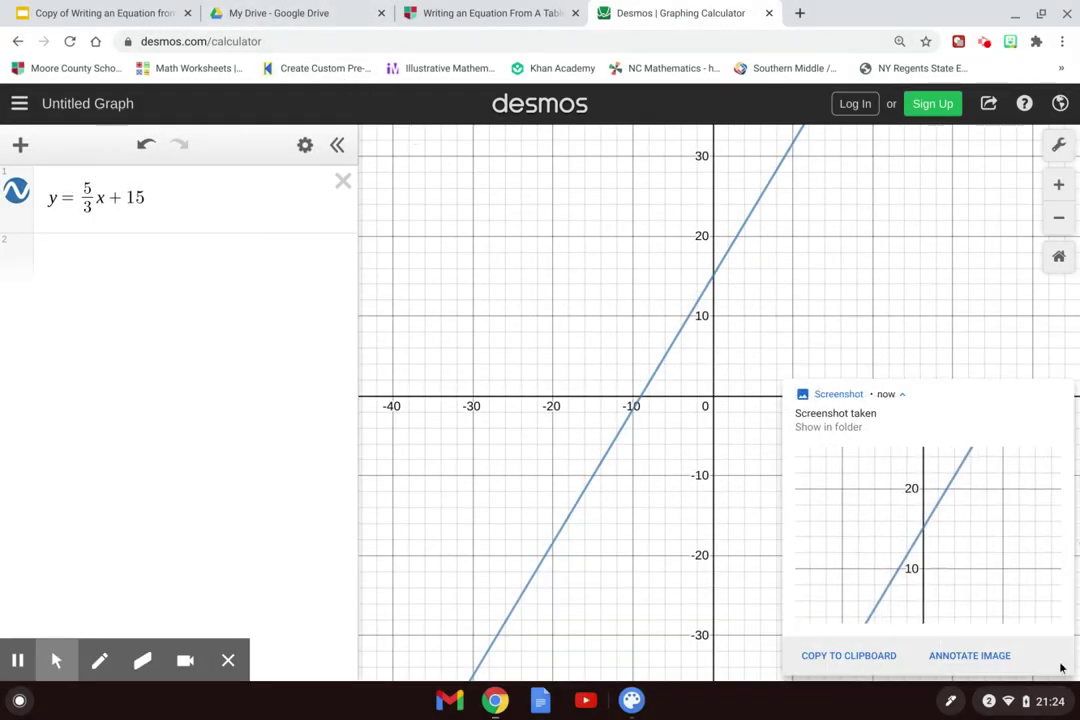
left_click(847, 656)
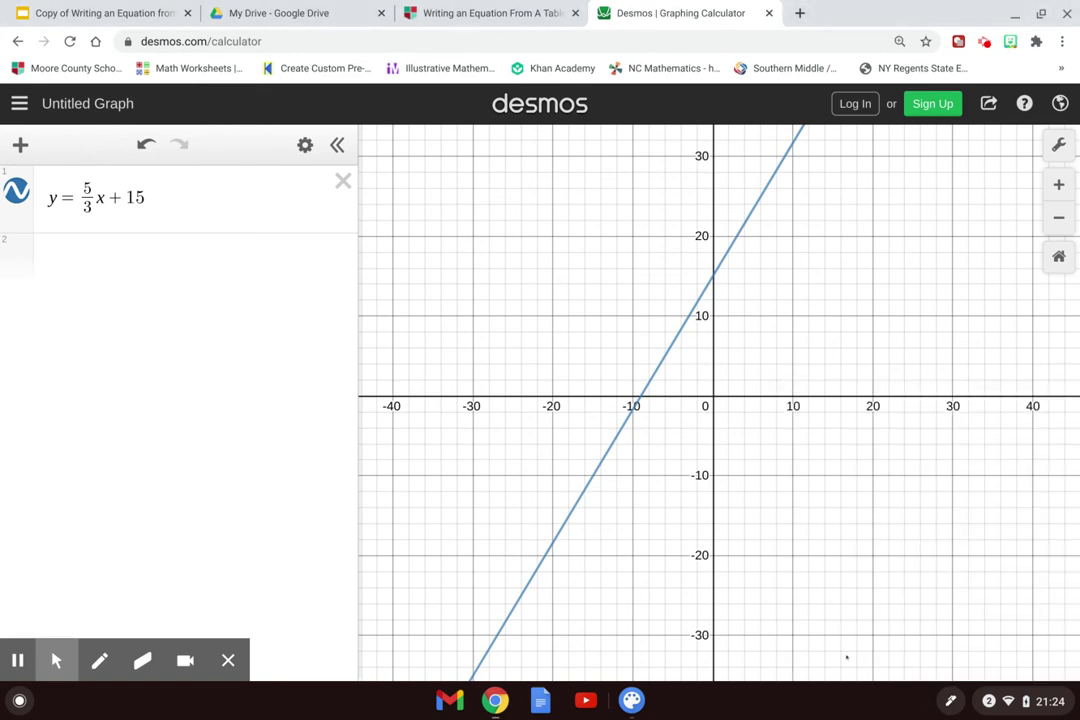
Paste the y = 5/3x + 15 graph onto slide 3 and position it right of the table.
left_click(115, 12)
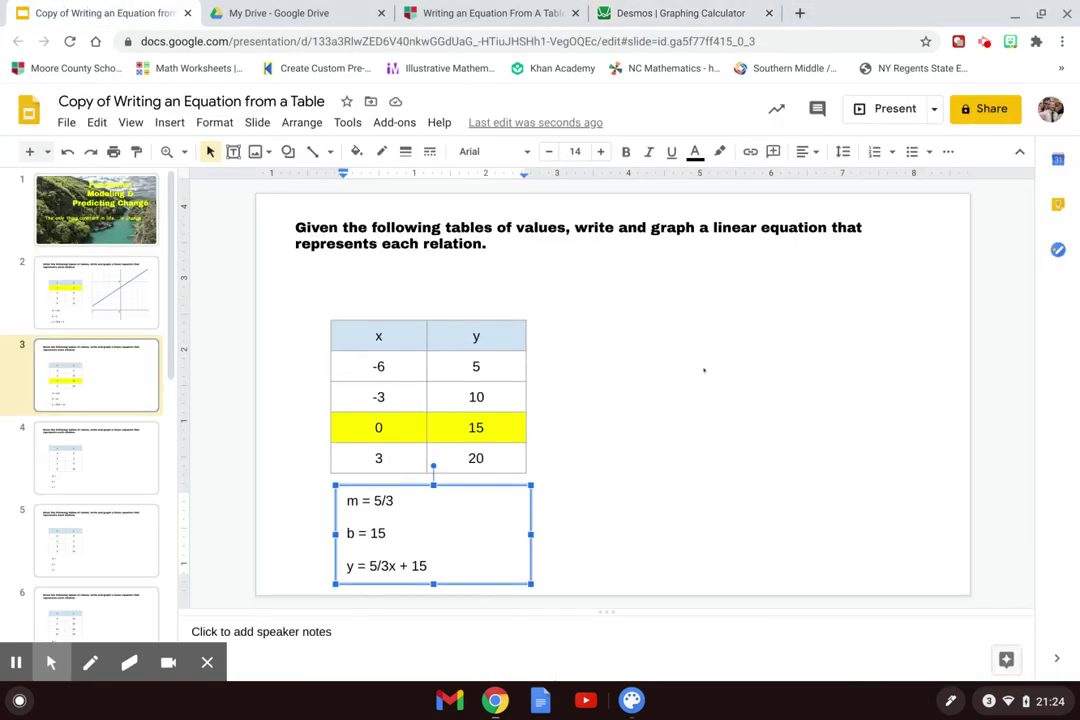
key("Escape")
key("Escape")
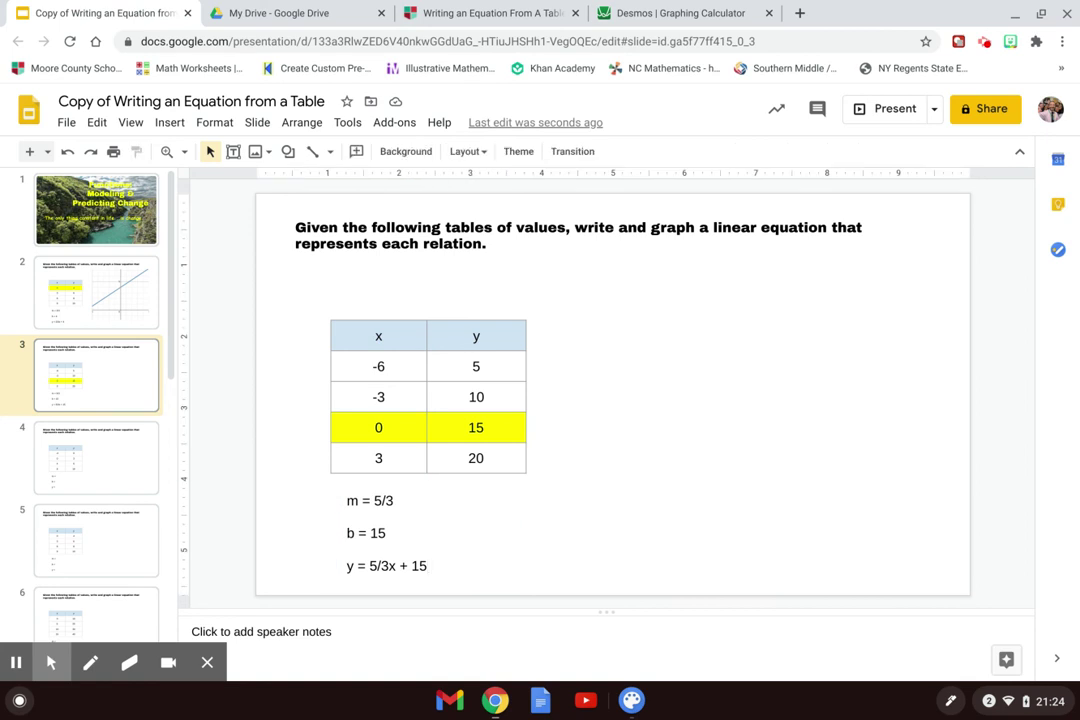
right_click(681, 372)
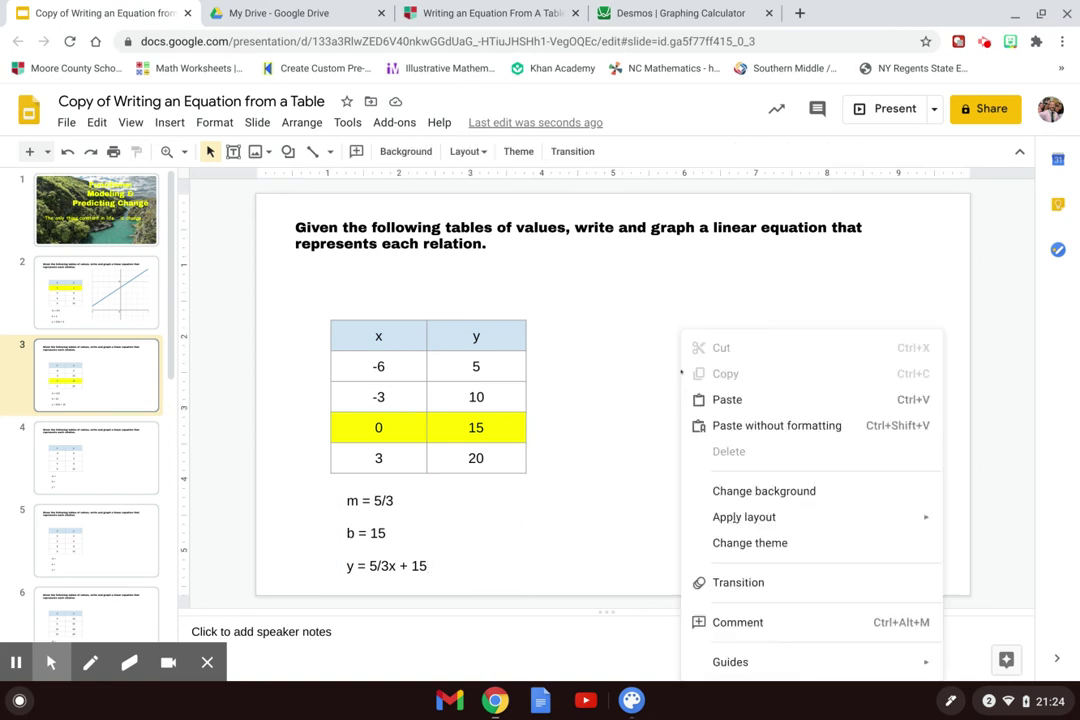
left_click(735, 399)
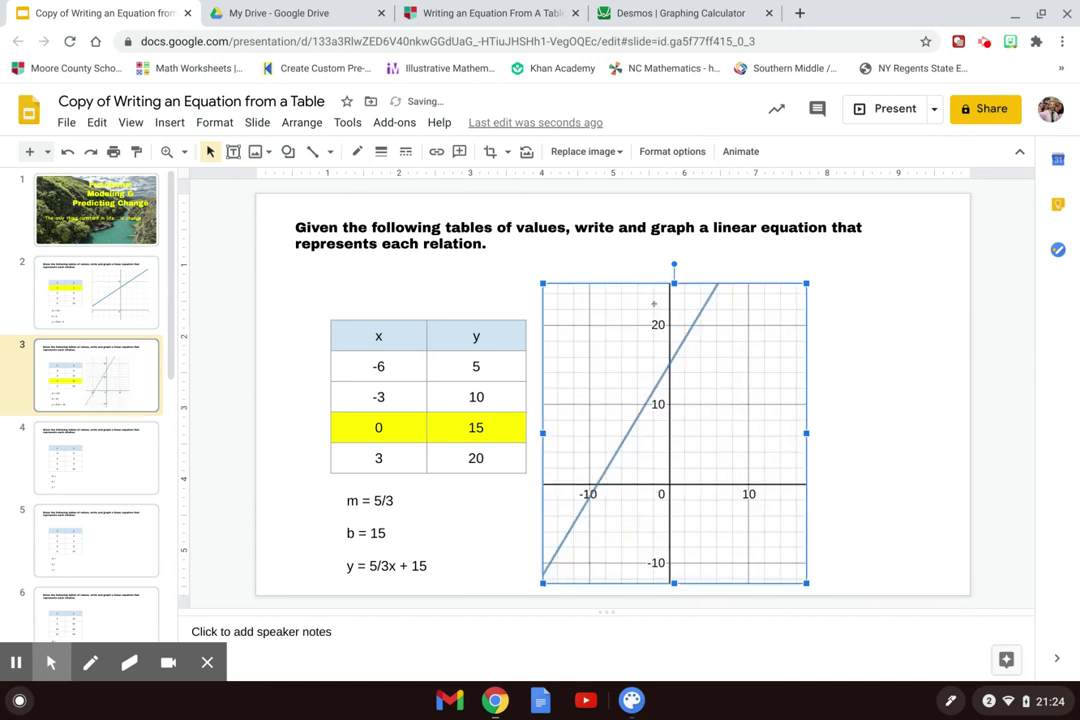
left_click_drag(687, 378, 762, 356)
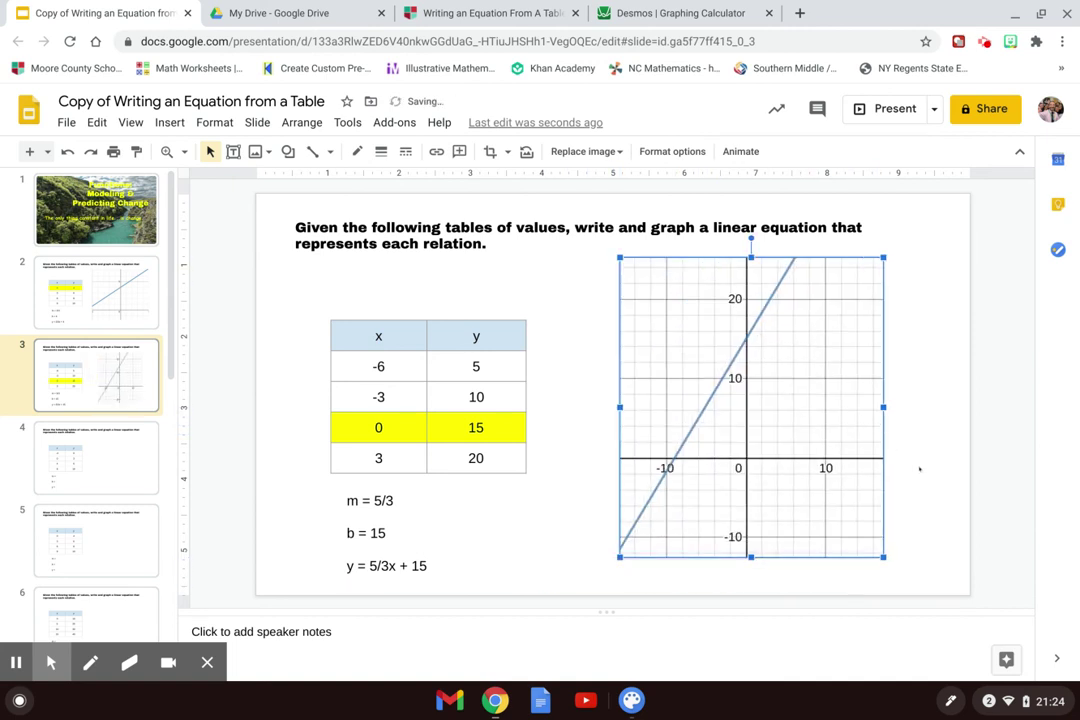
left_click(919, 468)
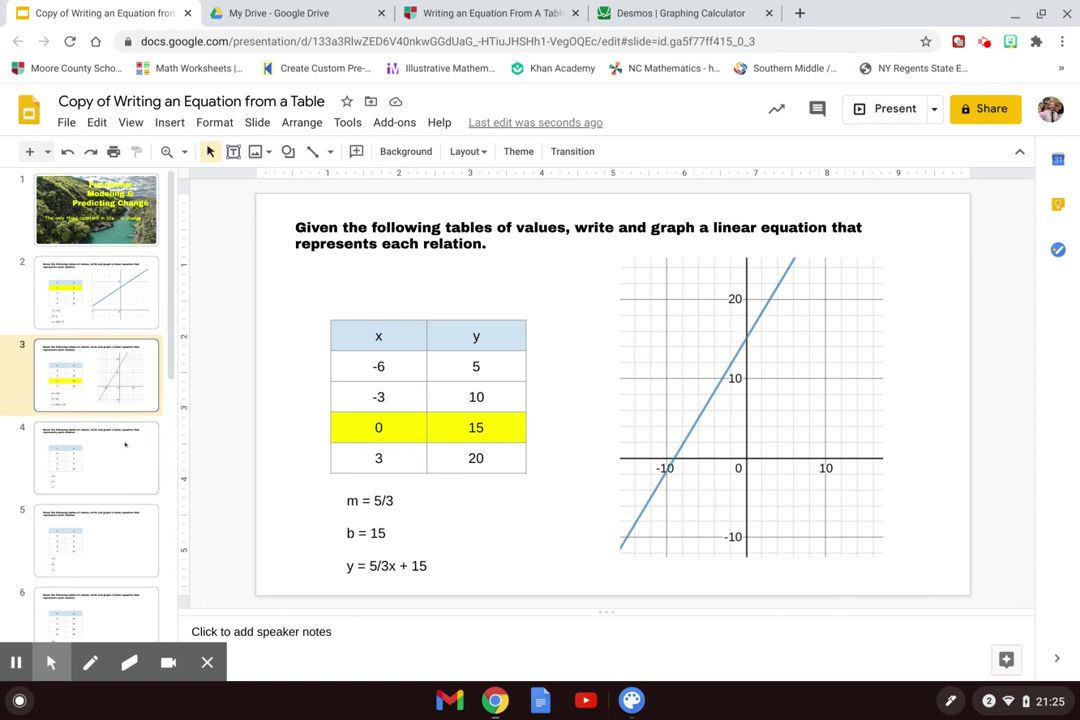
scroll(113, 463, "down", 4)
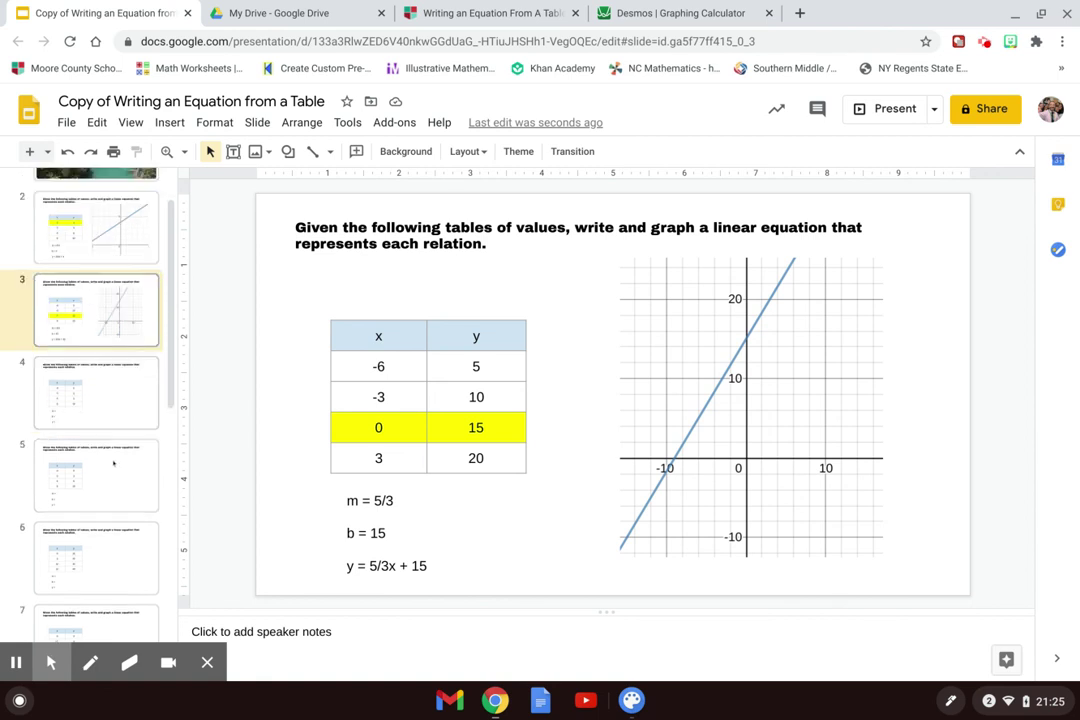
scroll(96, 400, "down", 5)
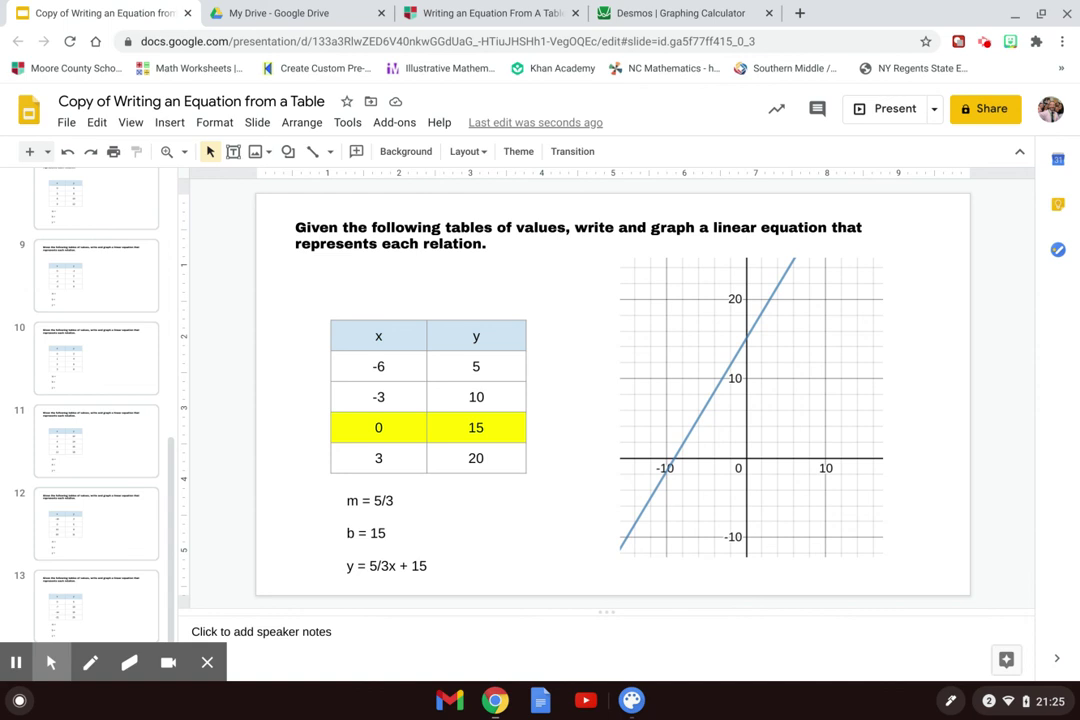
scroll(110, 557, "up", 8)
scroll(96, 400, "down", 3)
scroll(96, 400, "up", 1)
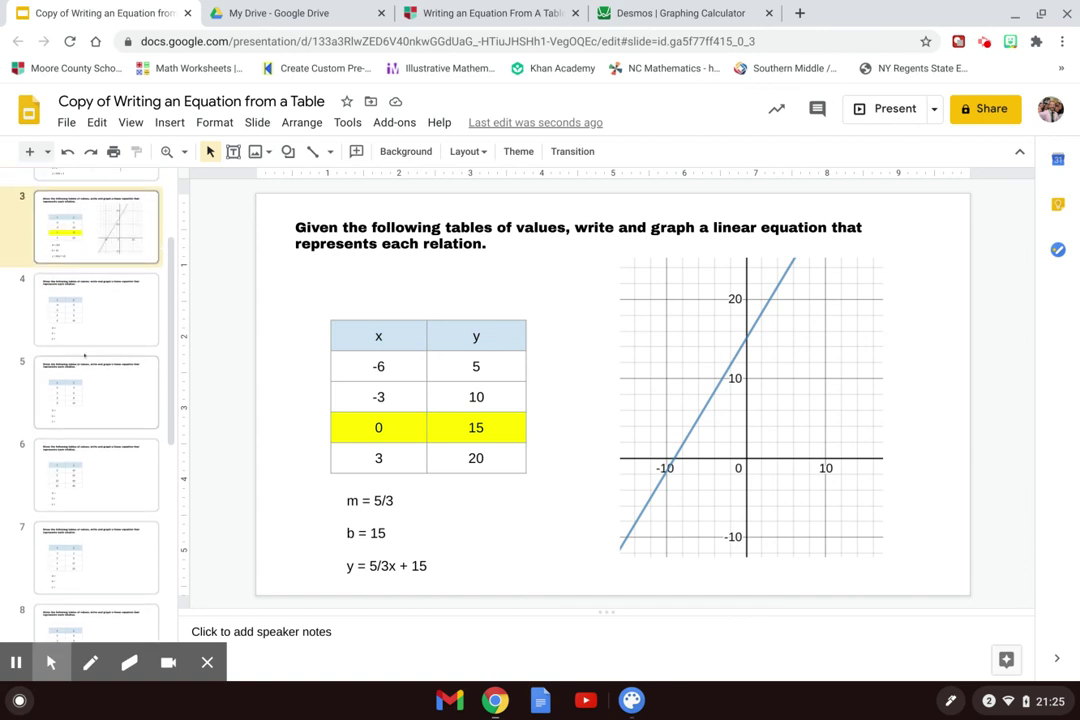
left_click(91, 309)
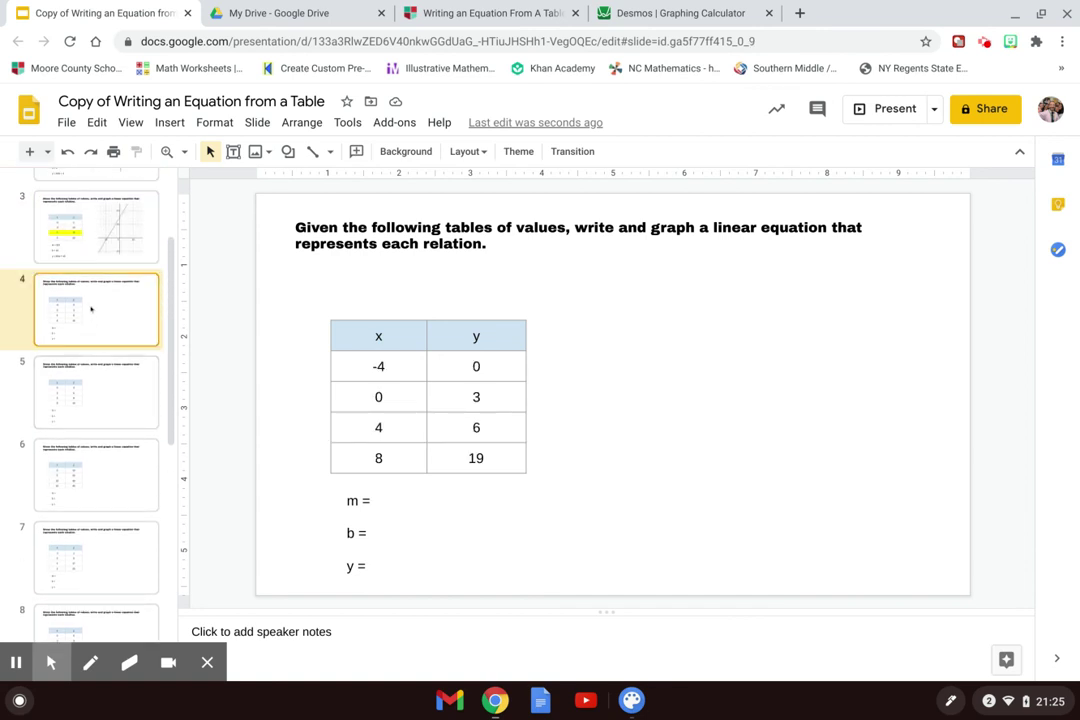
left_click(89, 245)
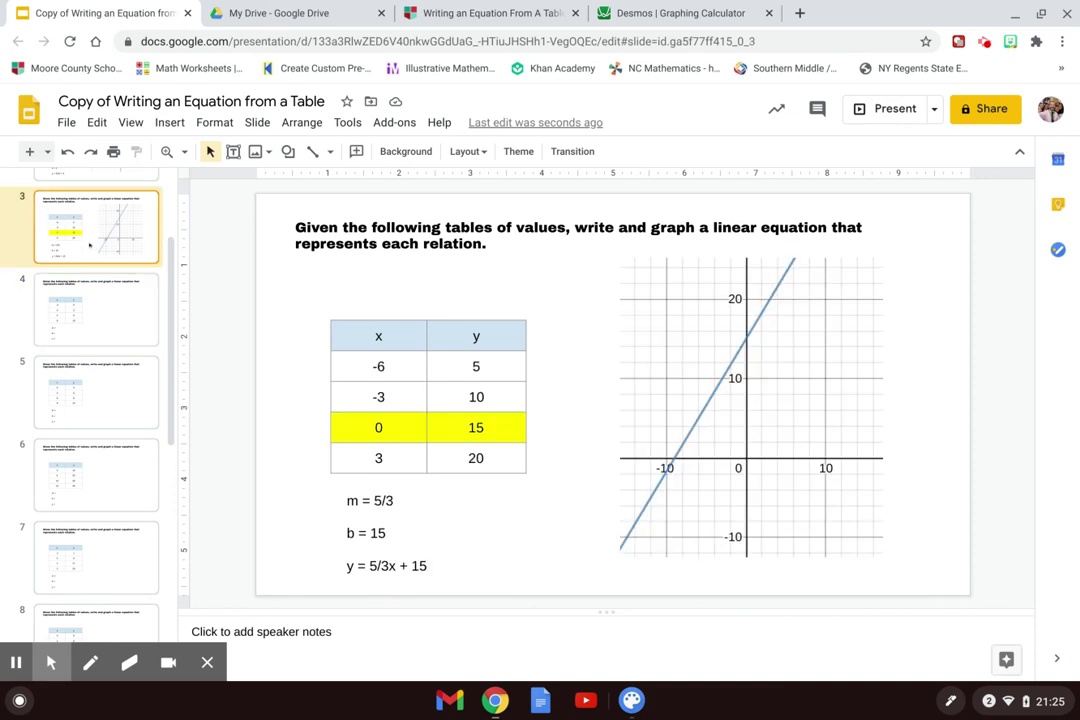